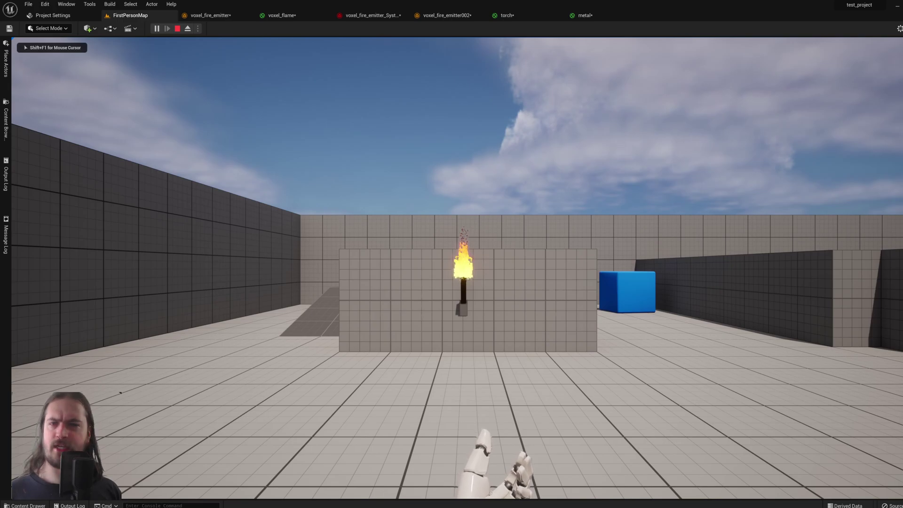
- Examine the burning voxel torch on the wall up close in the running game, and end the play session
key(w)
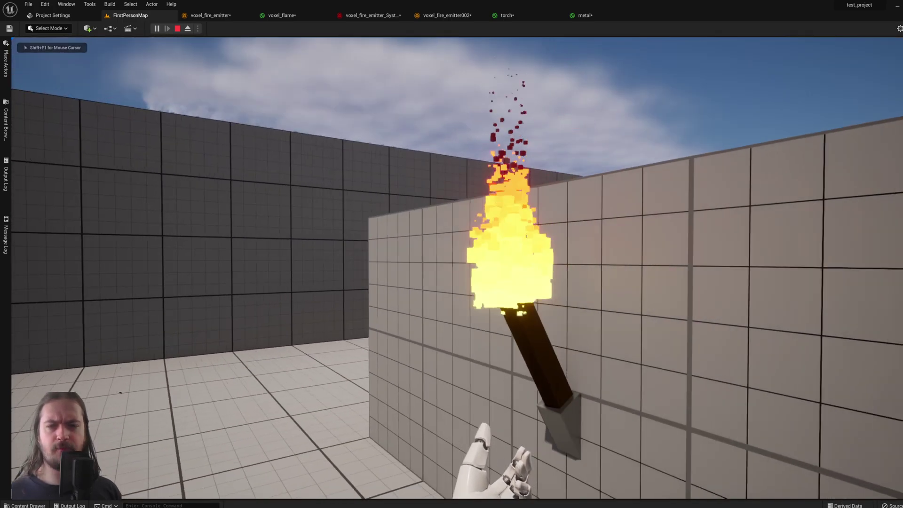
key(s)
key(d)
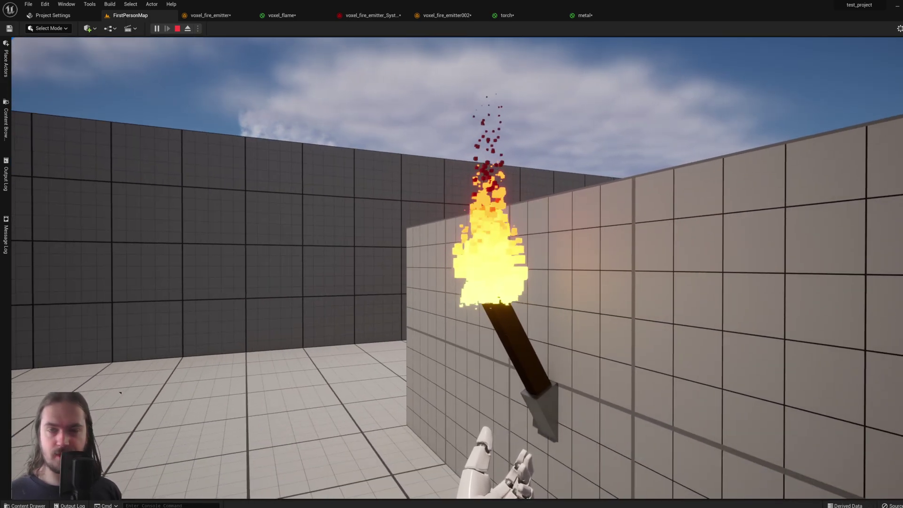
key(Escape)
- Create a Niagara Emitter in the tutorial folder as a new emitter based on the Fountain template
key(ctrl+space)
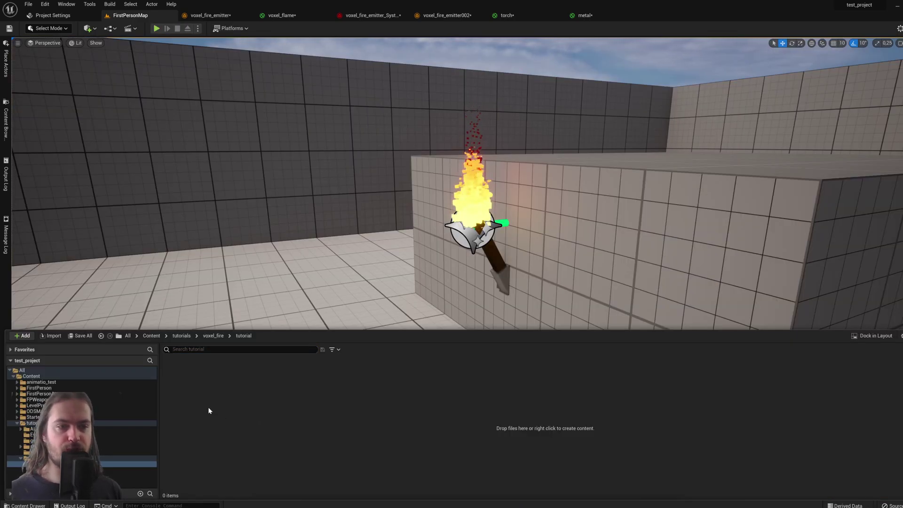
right_click(199, 392)
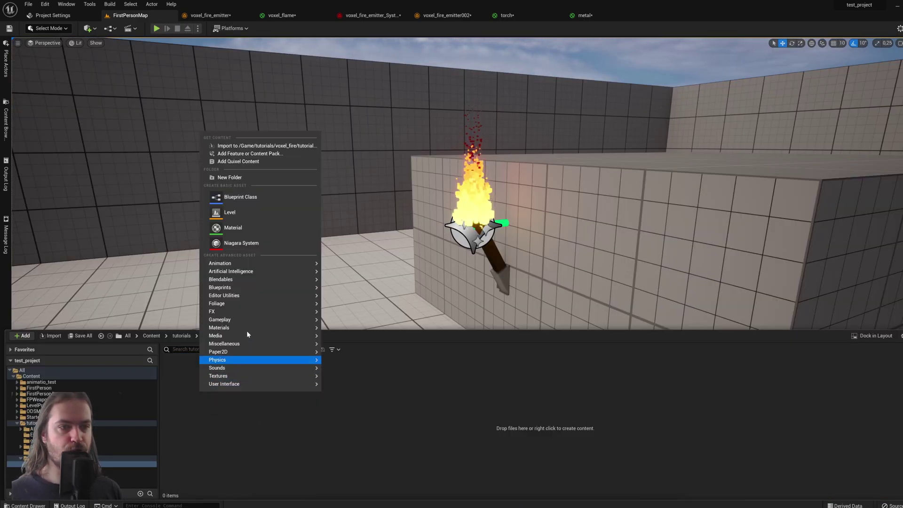
mouse_move(253, 312)
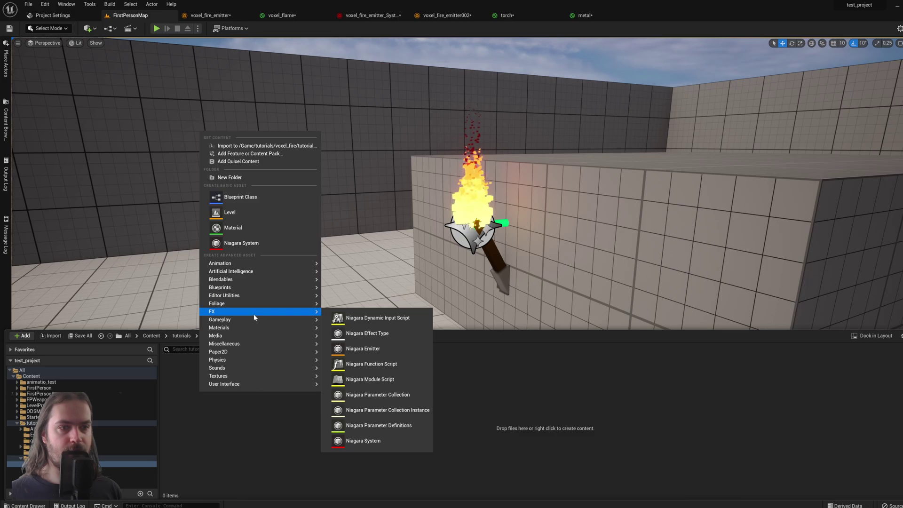
click(375, 351)
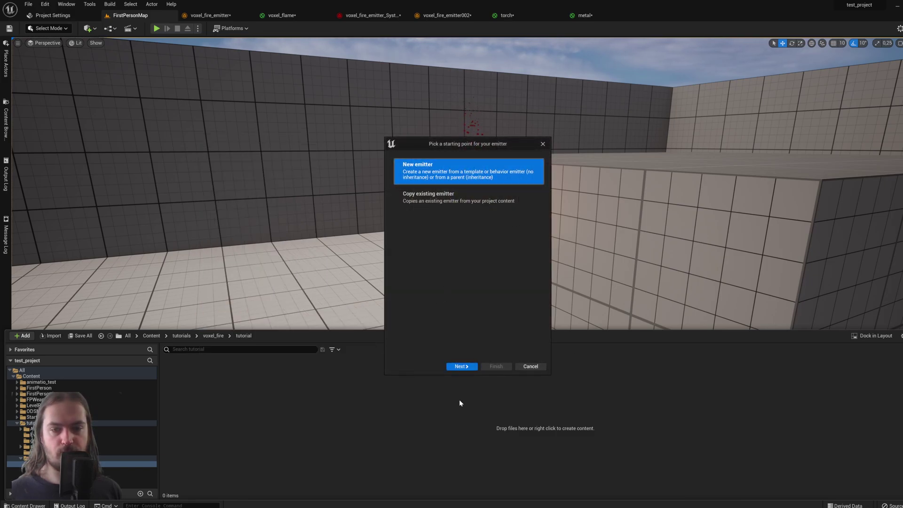
click(463, 367)
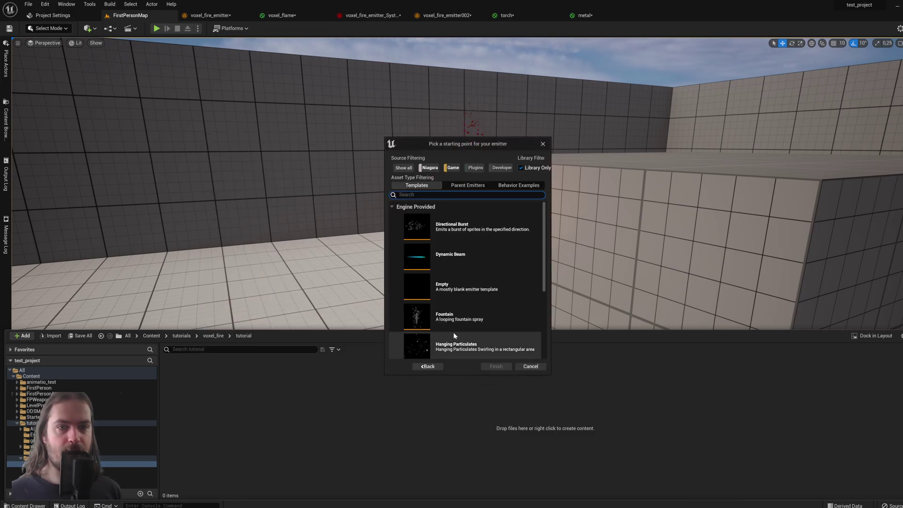
click(476, 321)
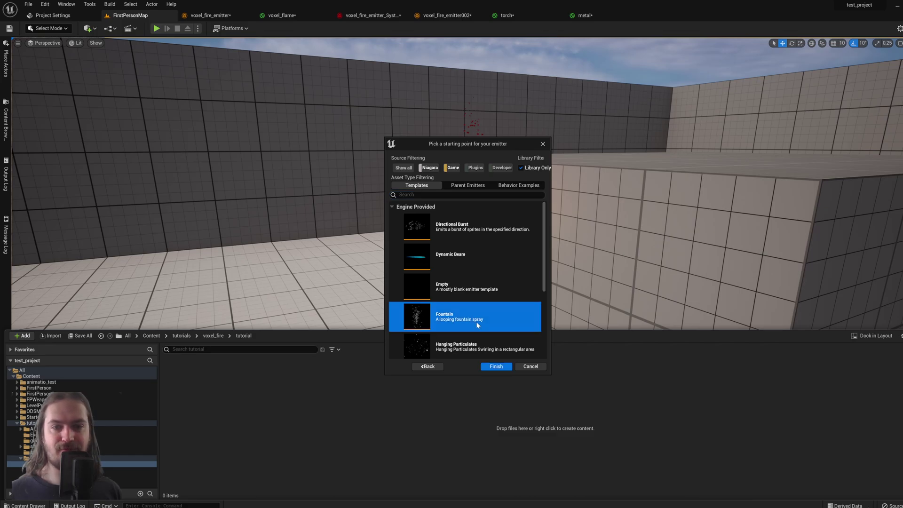
click(495, 367)
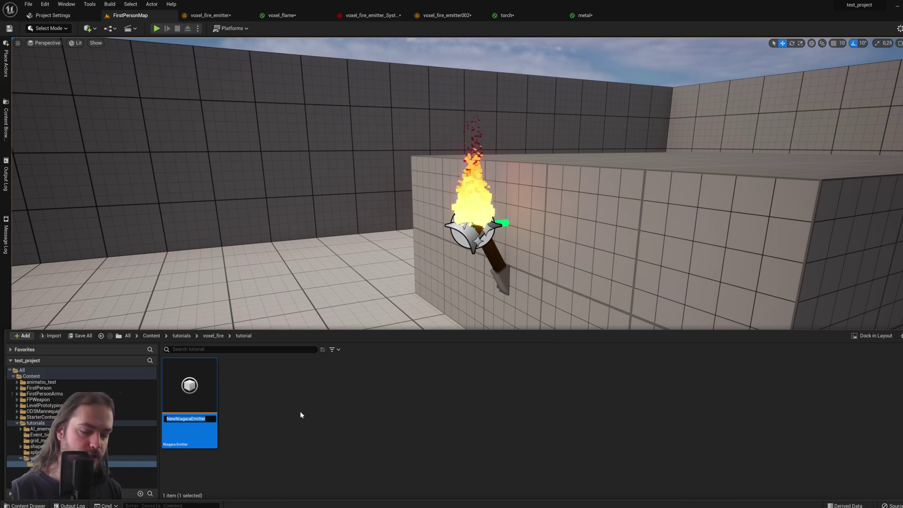
- Name the new emitter voxel_flame and open it for editing
text(voxel_flame)
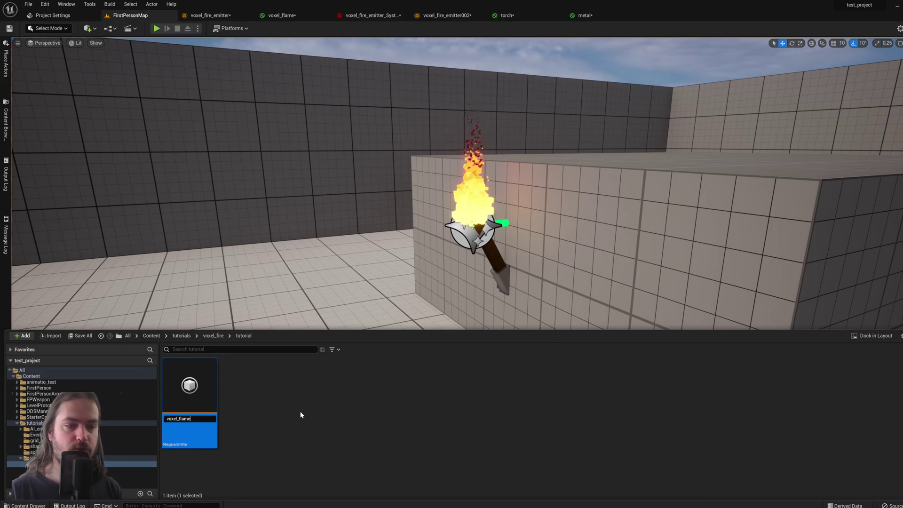
key(Return)
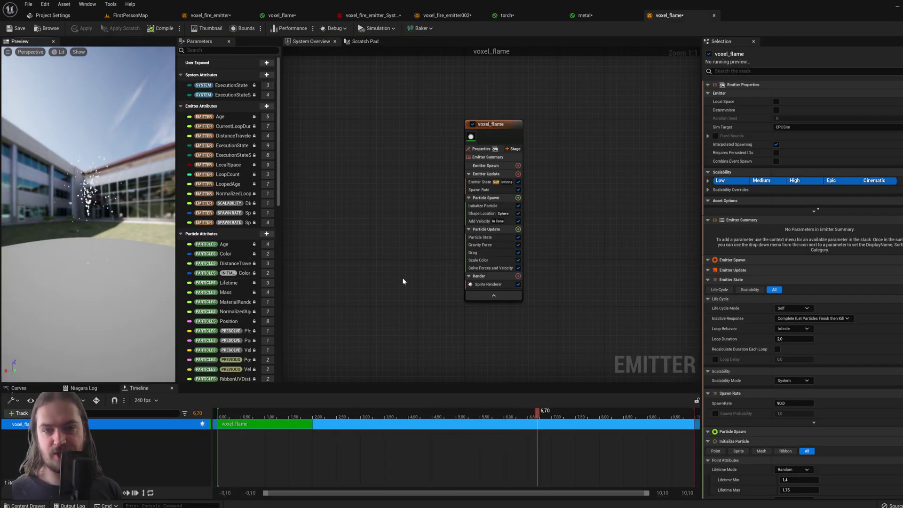
- Delete the Gravity Force module and the Sprite Renderer from the voxel_flame emitter
click(499, 245)
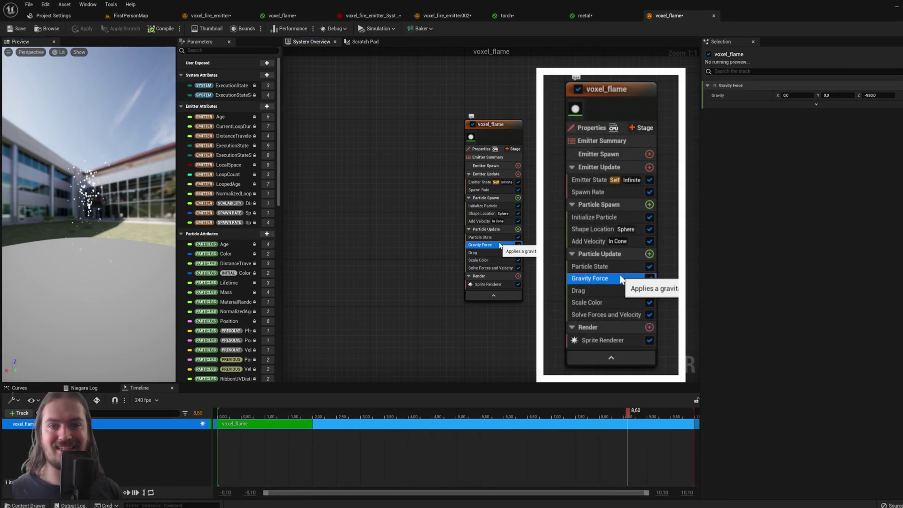
key(Delete)
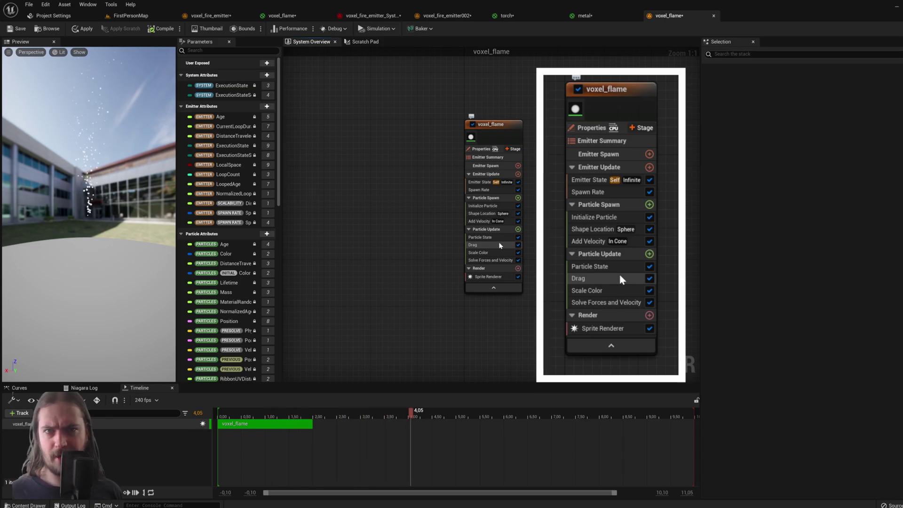
click(489, 276)
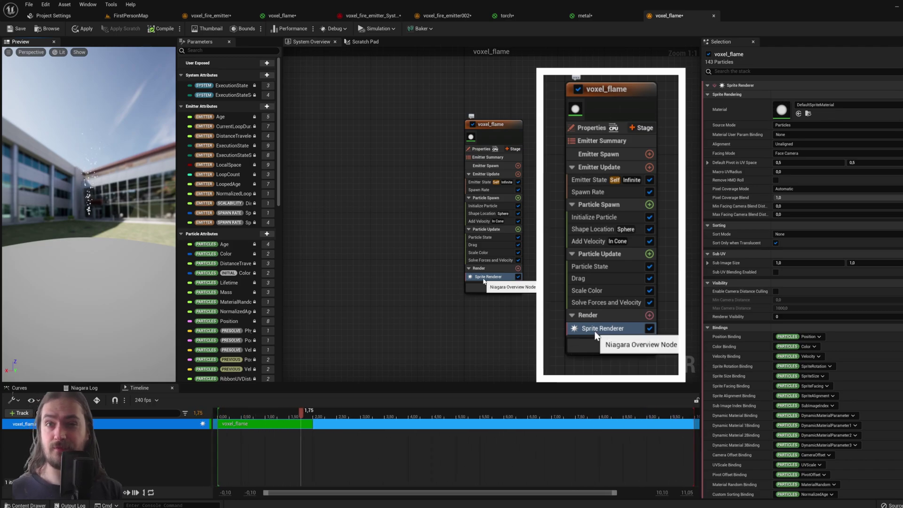
key(Delete)
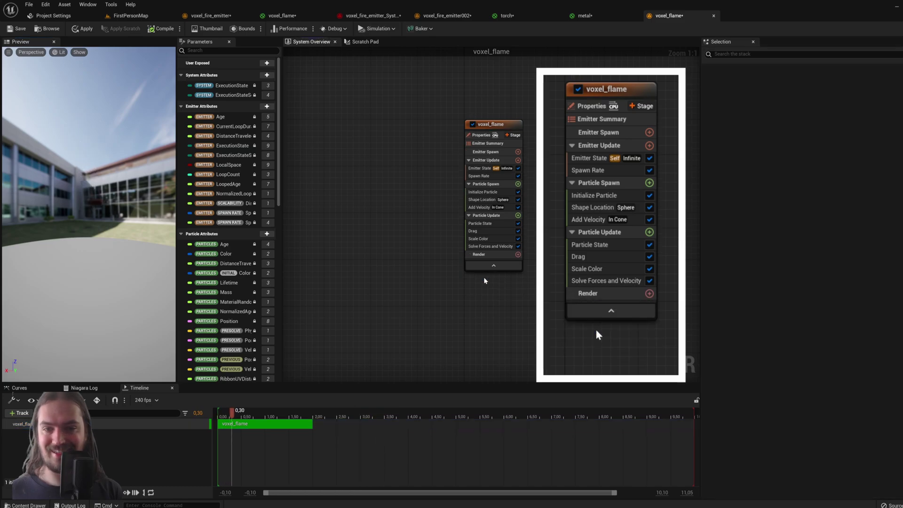
- Add a Mesh Renderer to the voxel_flame emitter and assign 1M_Cube as its mesh
click(518, 256)
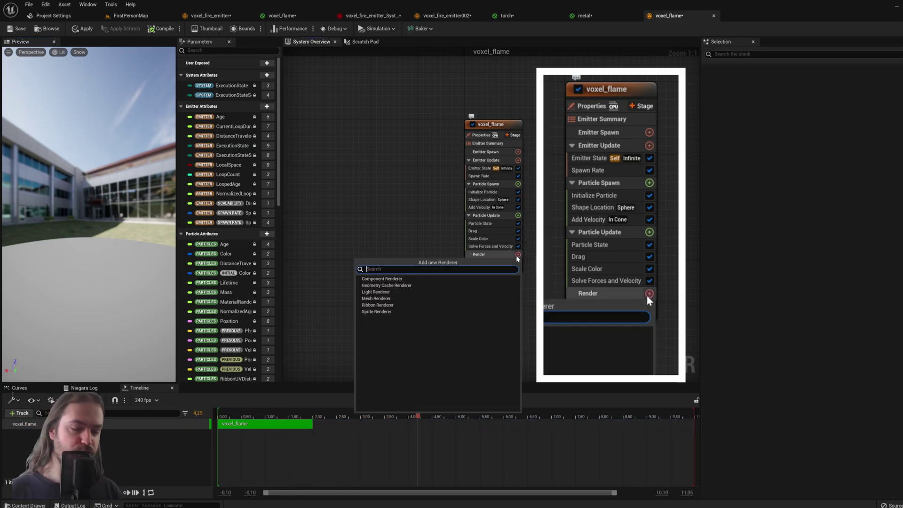
text(mesh)
key(Return)
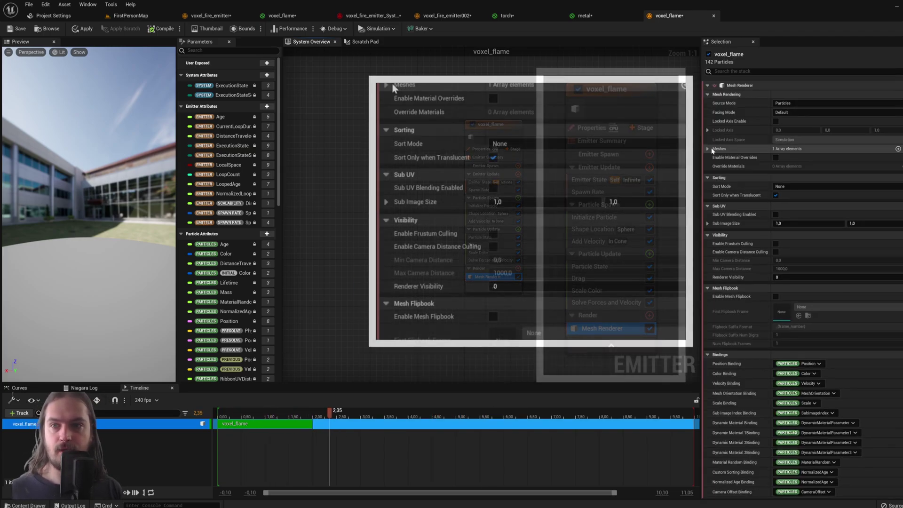
click(711, 149)
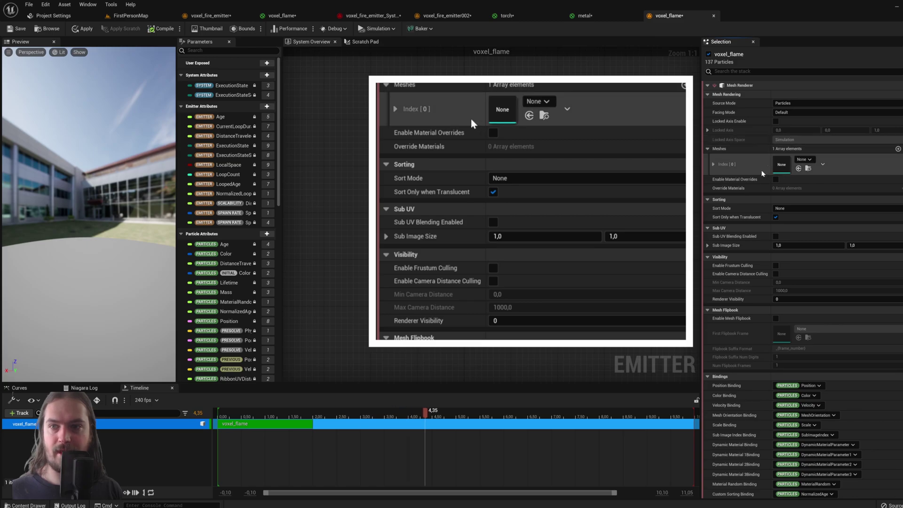
click(808, 162)
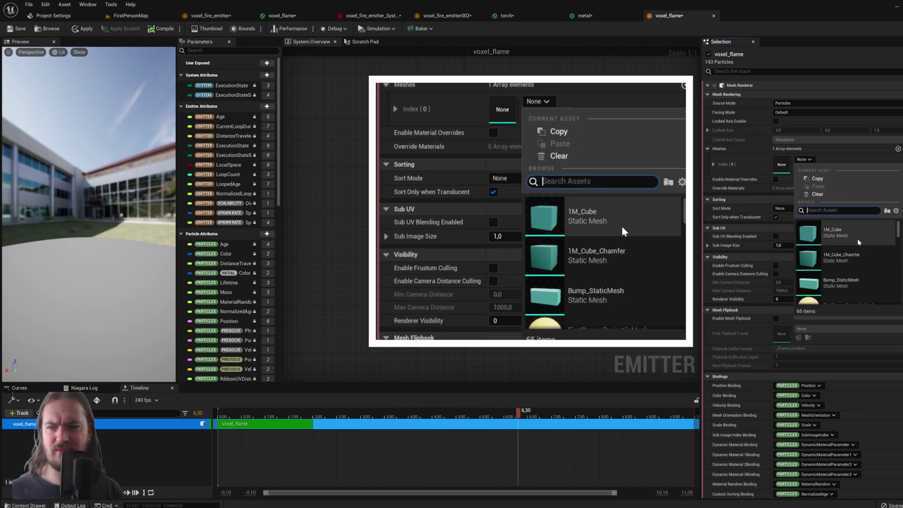
click(841, 236)
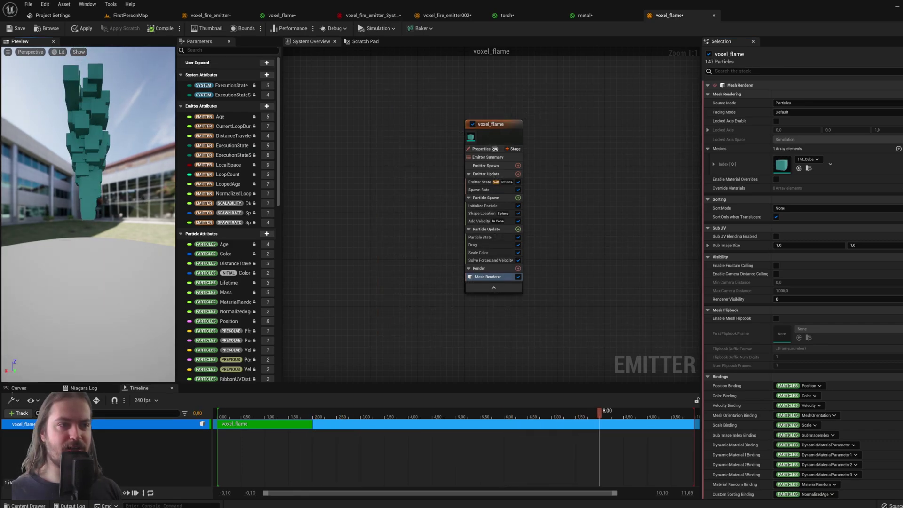
mouse_move(144, 199)
mouse_down()
mouse_move(173, 207)
mouse_move(129, 200)
mouse_up()
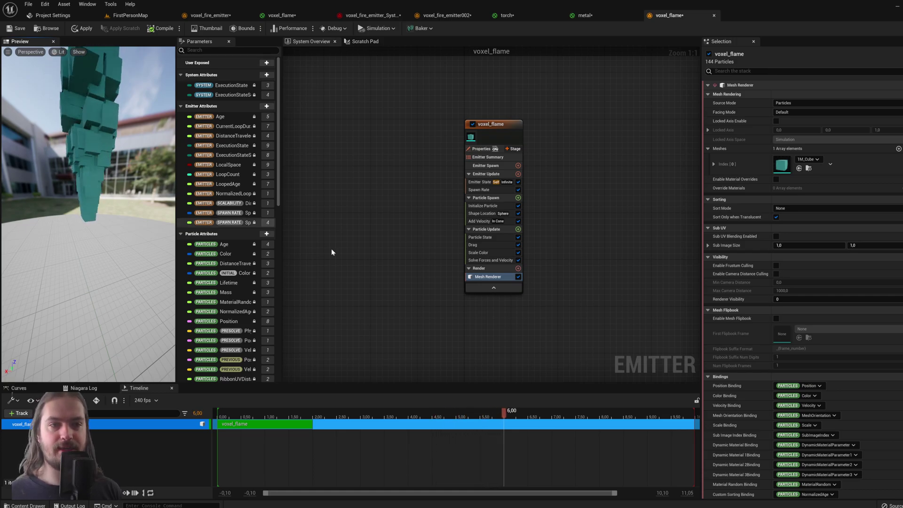
- Create a material named flame_mat in the tutorial folder of the project and open it
click(163, 14)
key(ctrl+space)
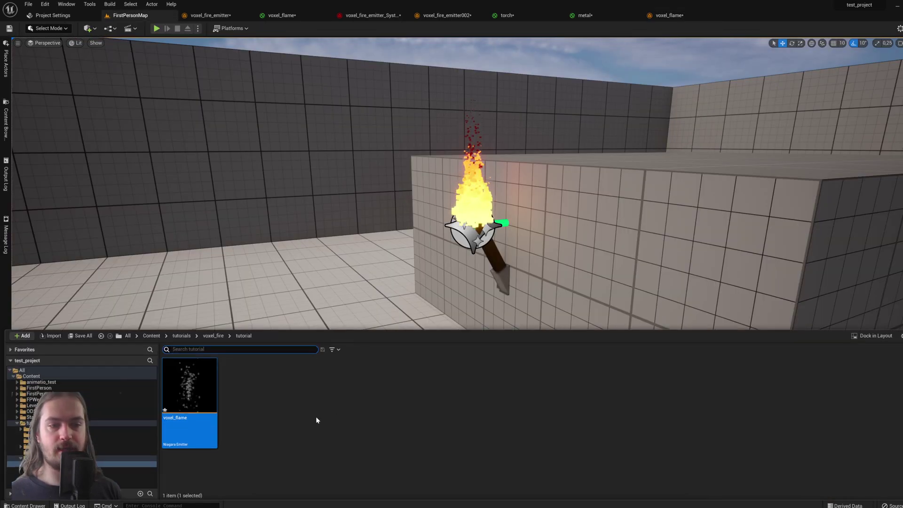
right_click(266, 420)
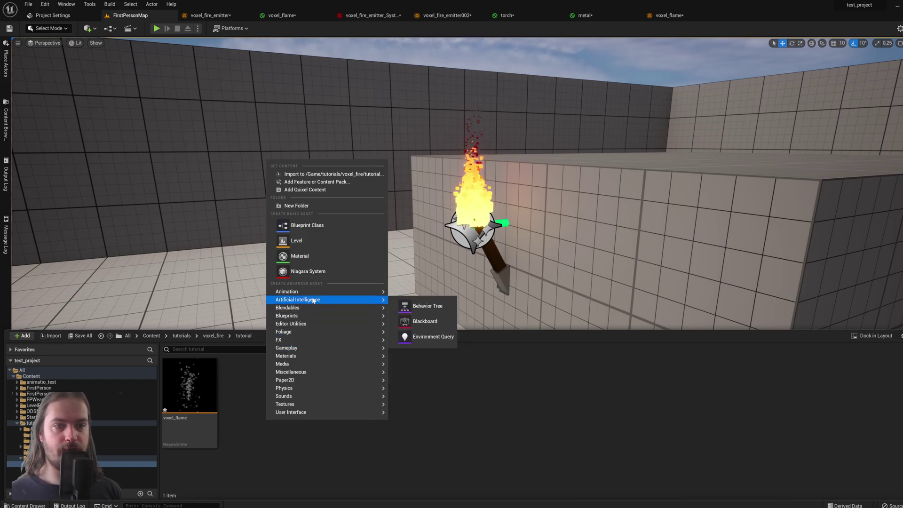
click(306, 261)
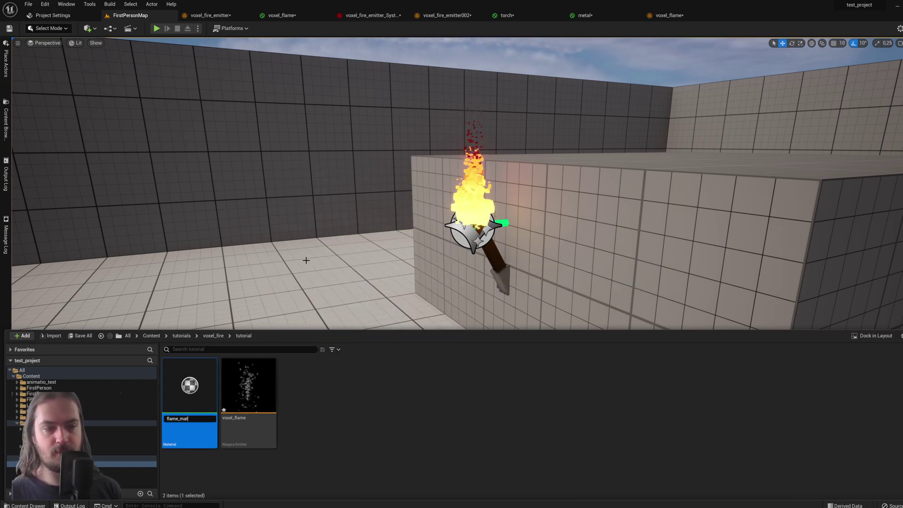
key(Return)
double_click(182, 376)
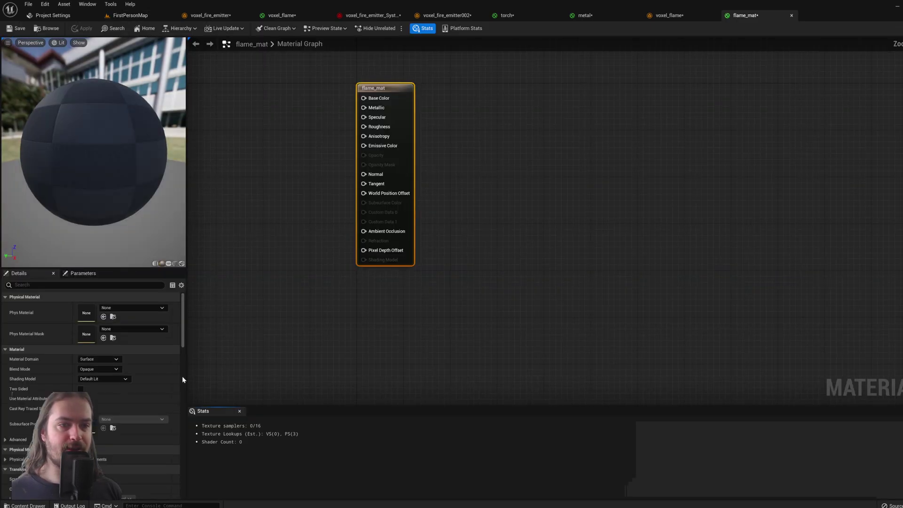
- Add a Particle Color node to the material graph and connect its color output to Emissive Color
right_click(383, 202)
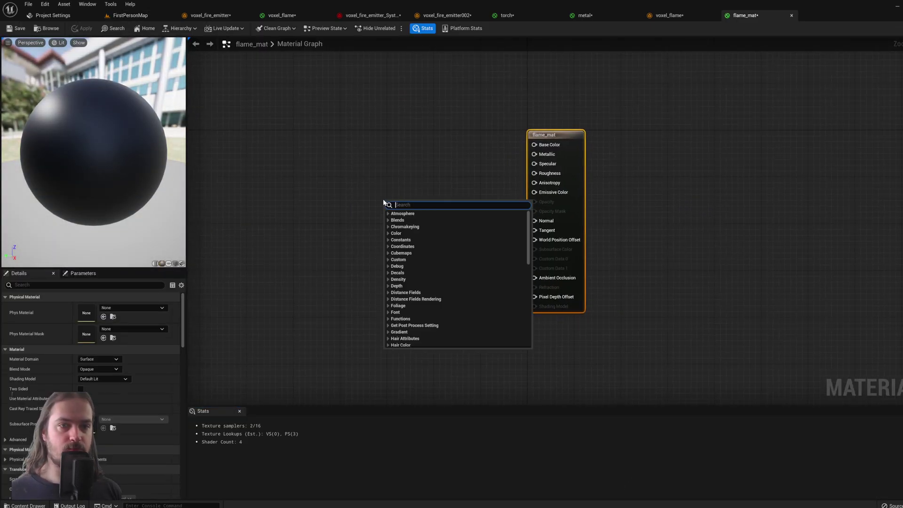
text(par)
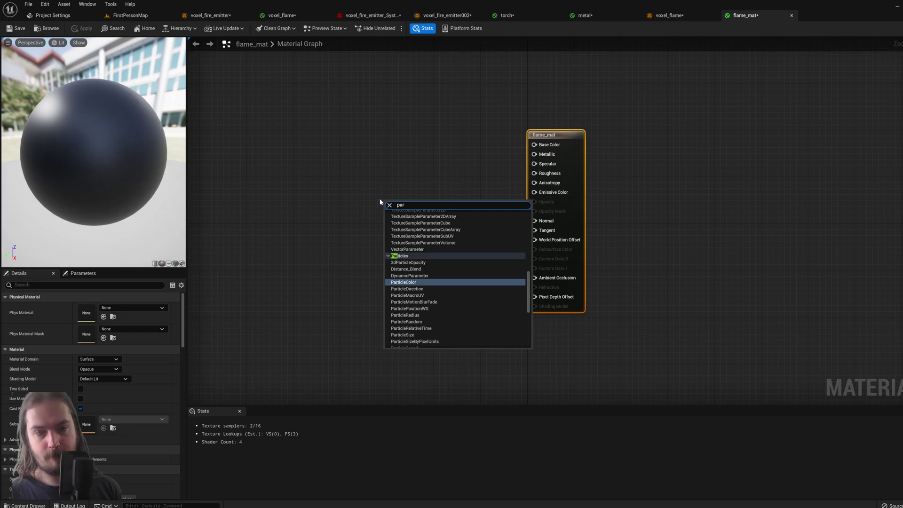
key(Return)
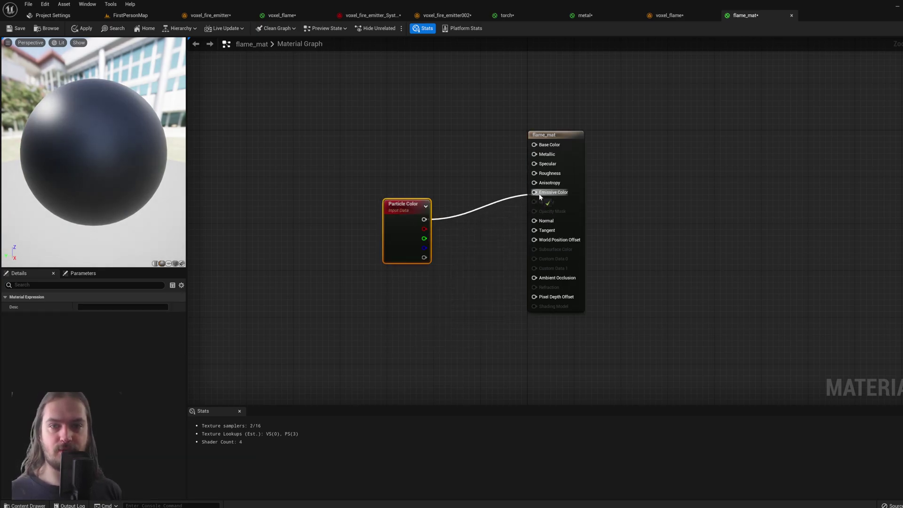
drag(537, 194, 535, 193)
- Insert a Multiply node between Particle Color and Emissive Color, with its constant B set to 3
mouse_move(401, 205)
mouse_down()
mouse_move(342, 197)
mouse_move(414, 226)
mouse_move(398, 219)
mouse_up()
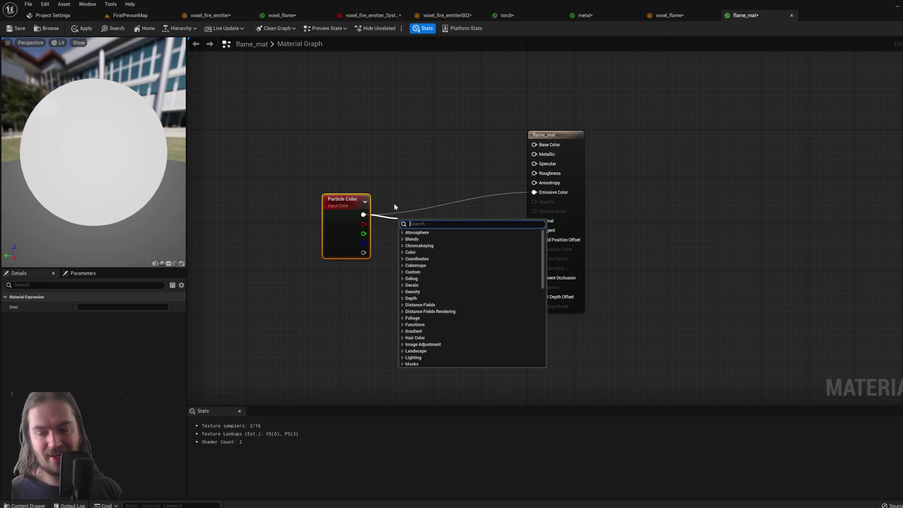
text(multiply)
key(Return)
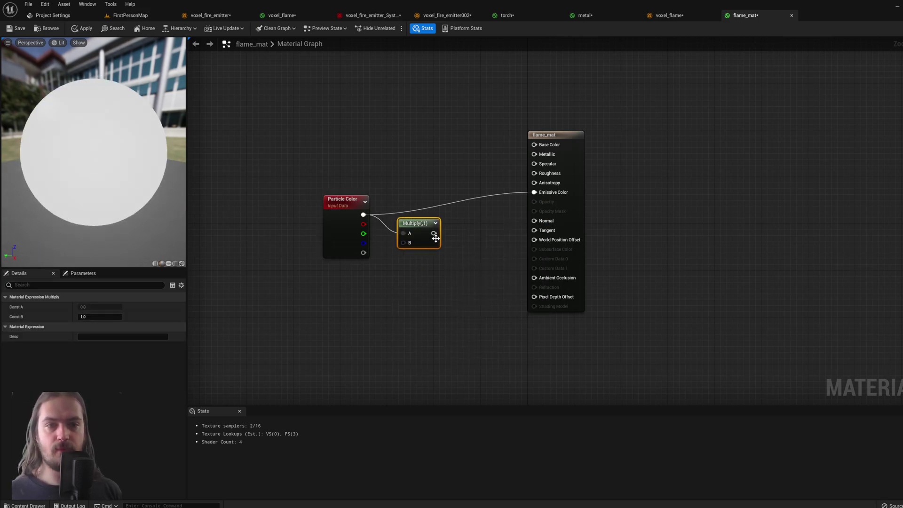
drag(434, 232, 536, 193)
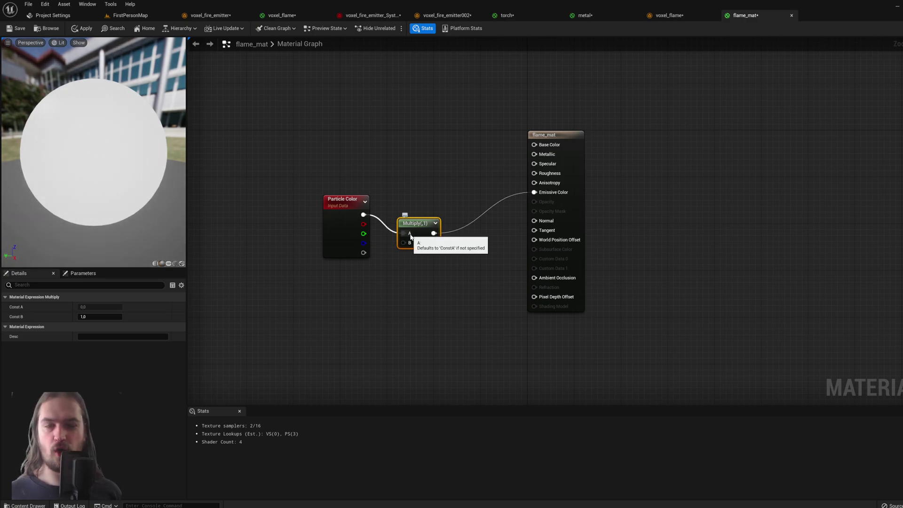
click(97, 314)
text(3)
key(Return)
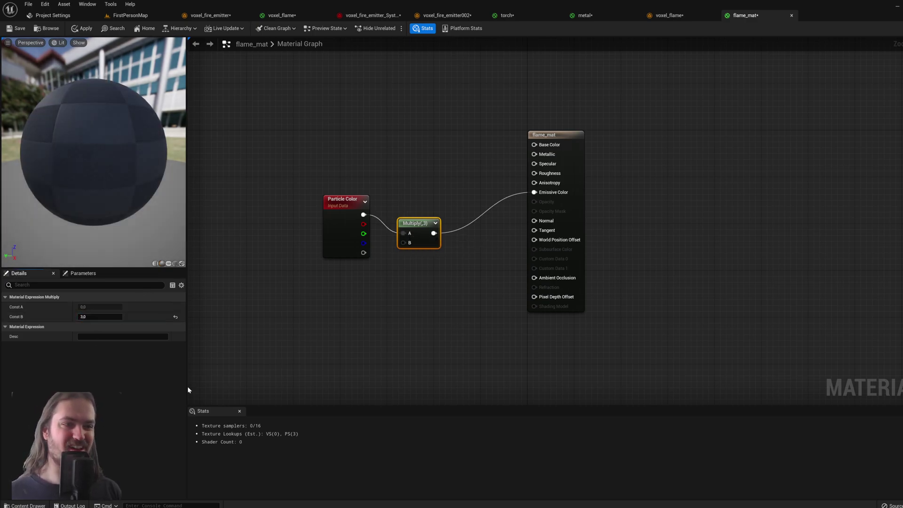
- Apply the changes to flame_mat and return to the voxel_flame emitter
click(419, 323)
click(83, 29)
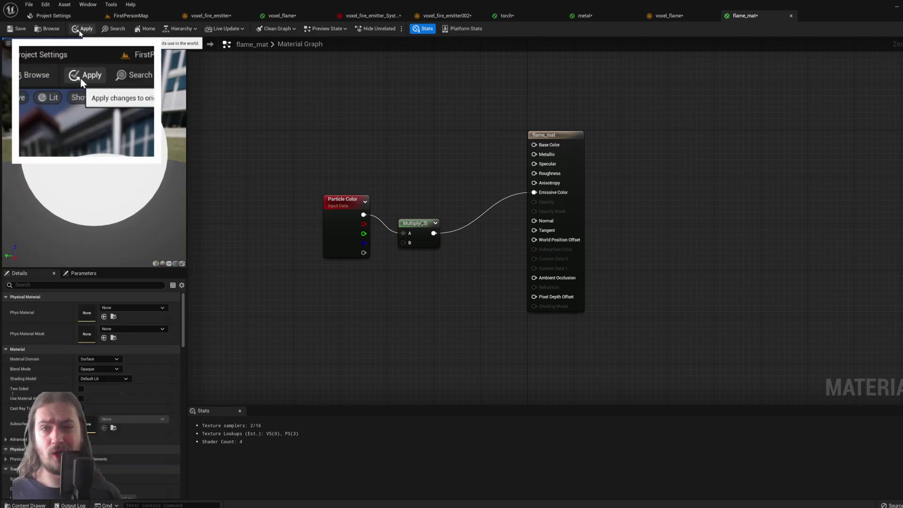
click(79, 30)
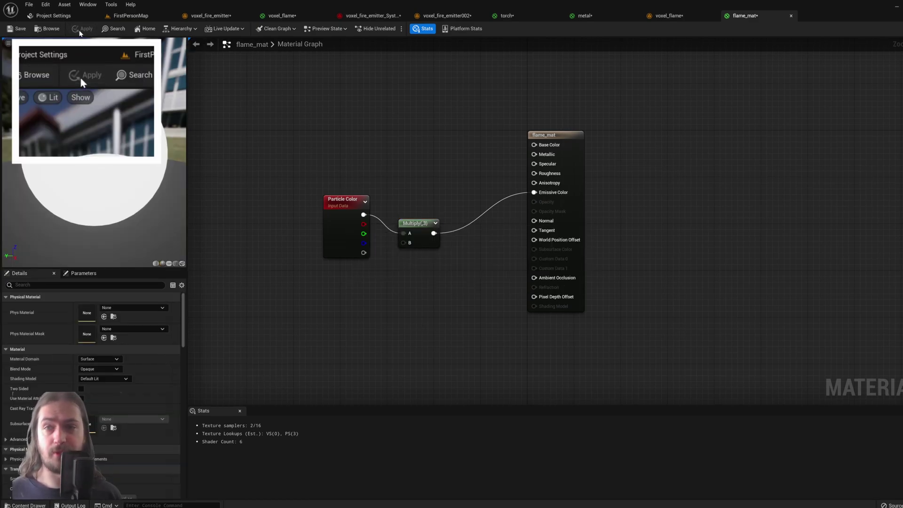
click(669, 15)
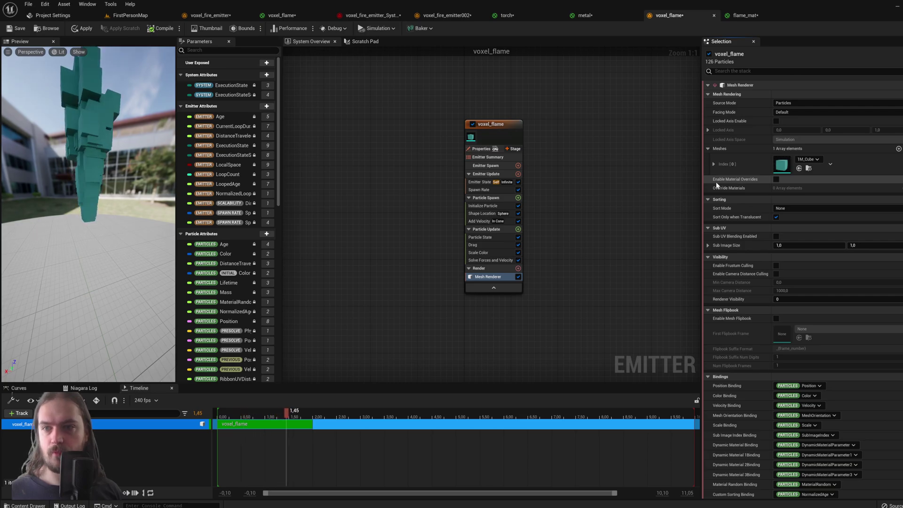
- Enable material overrides on the Mesh Renderer and assign flame_mat as the explicit material of a new override entry
click(776, 180)
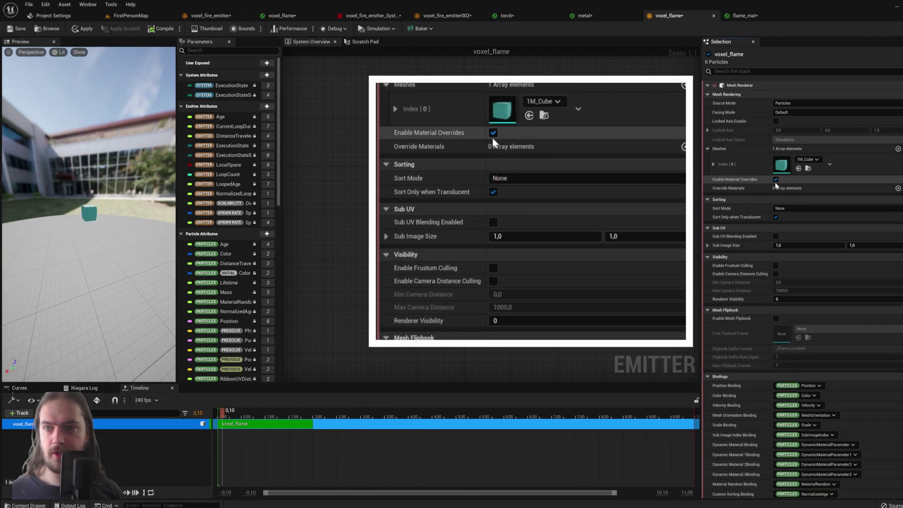
click(897, 189)
click(708, 188)
click(837, 211)
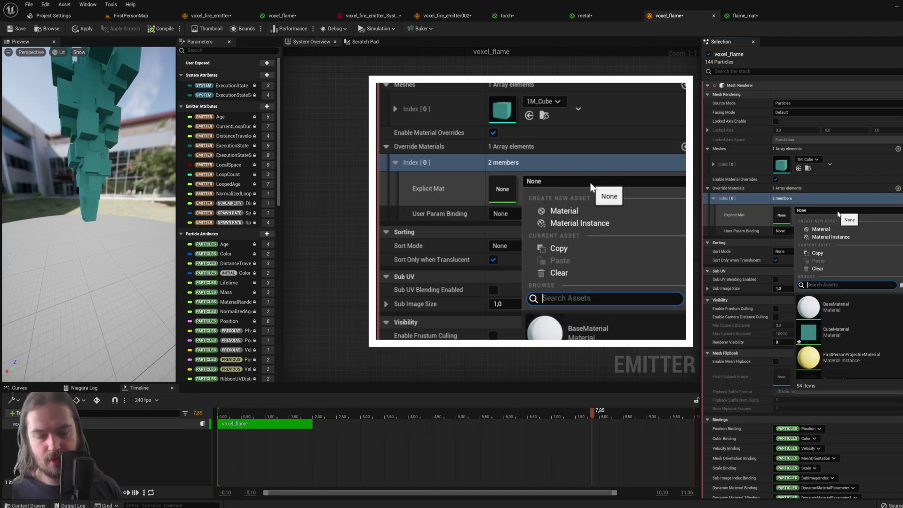
text(flame)
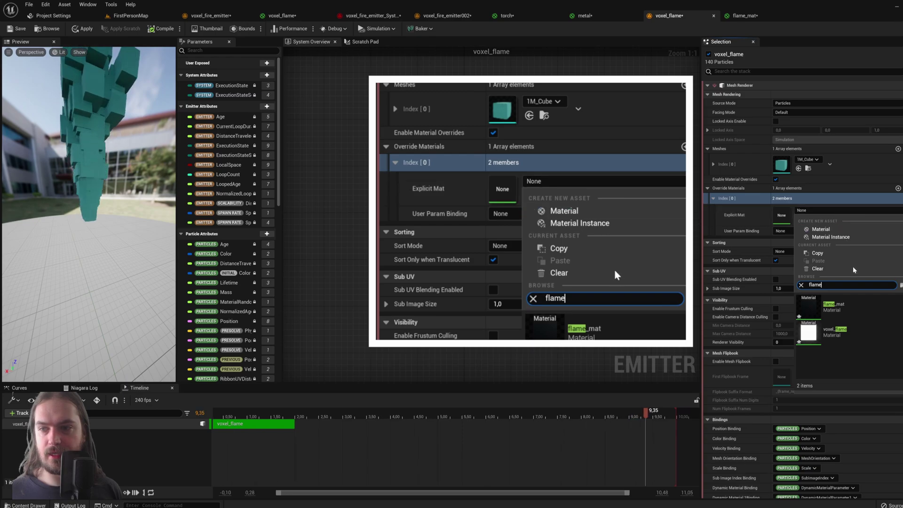
click(859, 304)
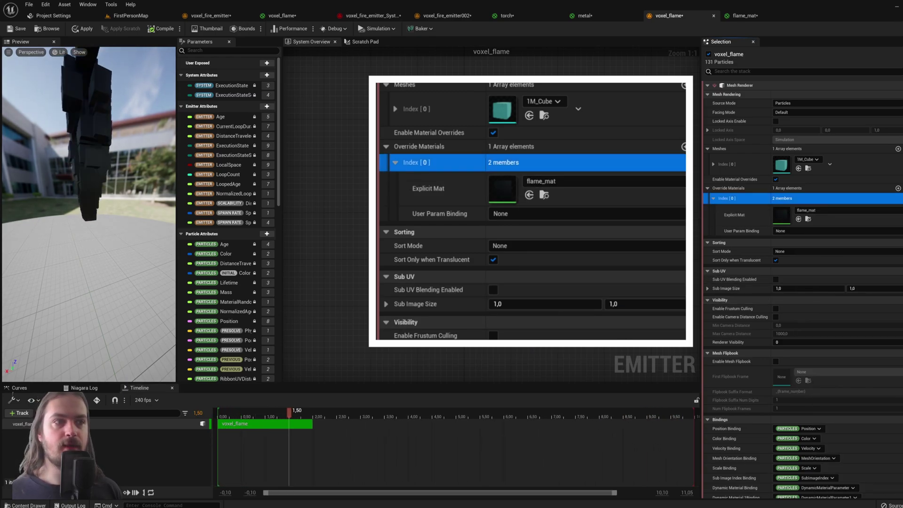
drag(88, 212, 134, 217)
drag(66, 164, 98, 164)
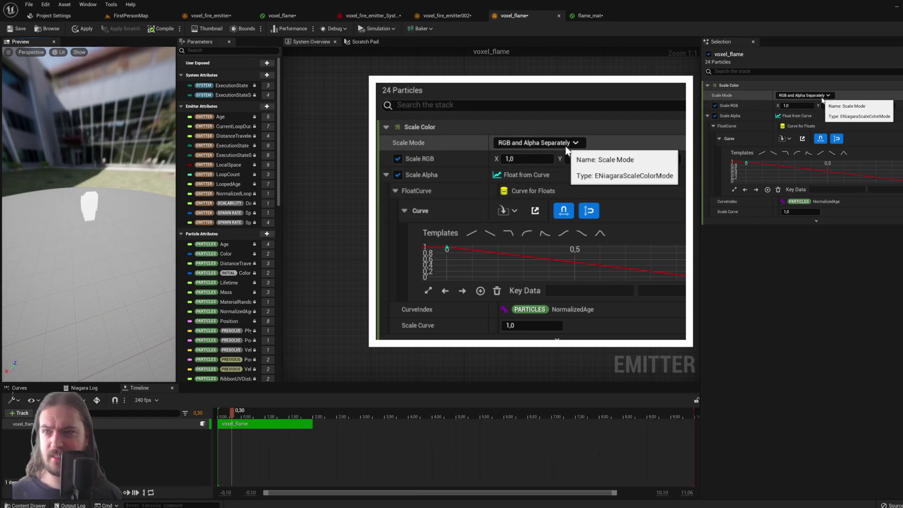
- Switch Scale Color to RGBA Linear Color Curve mode and set the gradient's start color to yellow-orange with a brightness of about 0.88
click(823, 96)
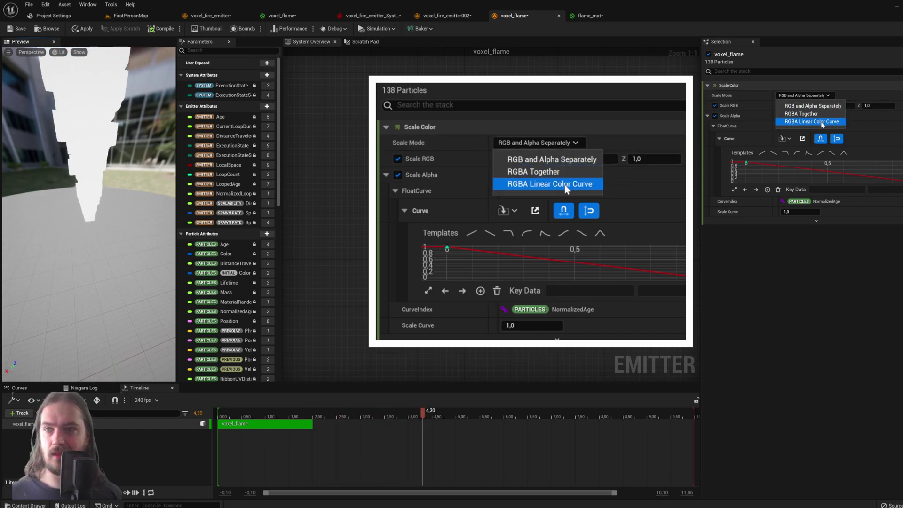
click(823, 123)
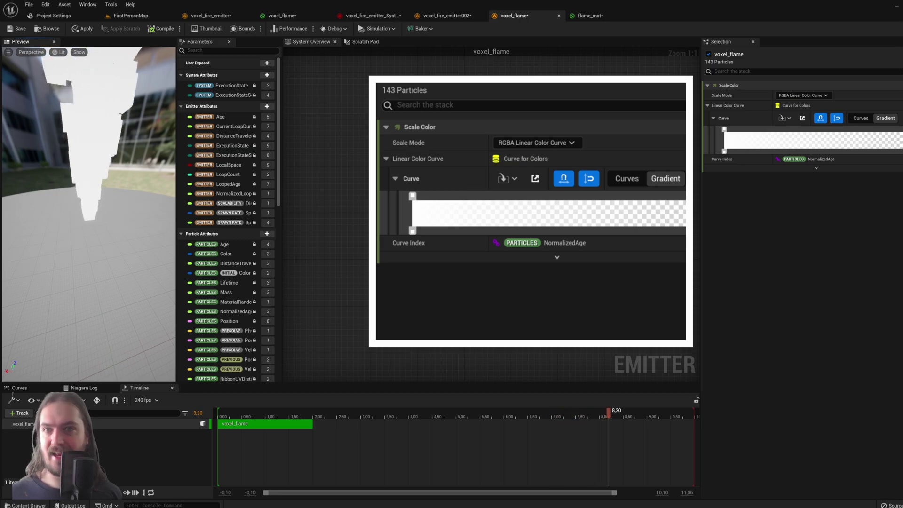
double_click(725, 130)
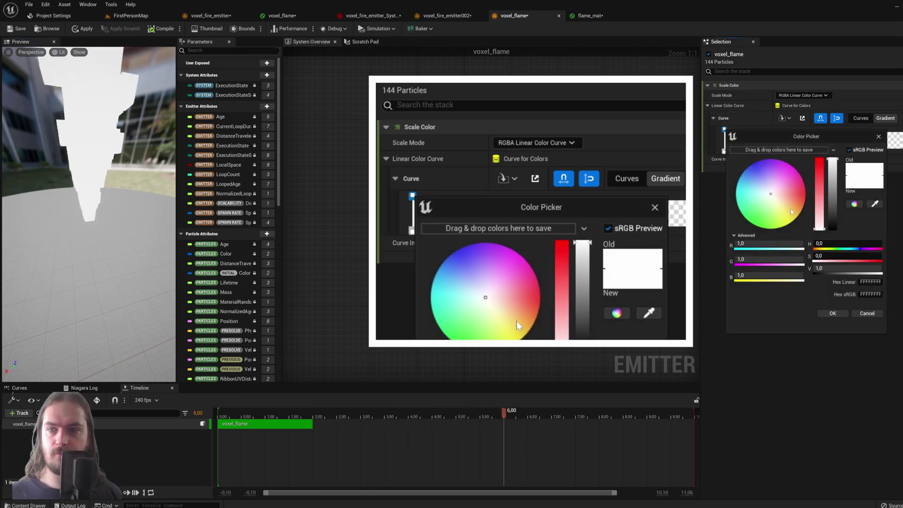
drag(792, 212, 803, 223)
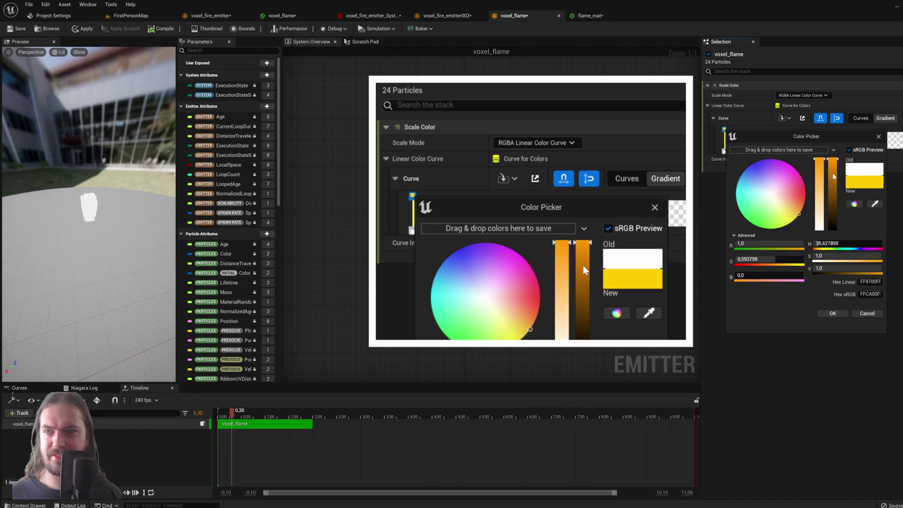
drag(834, 176, 833, 170)
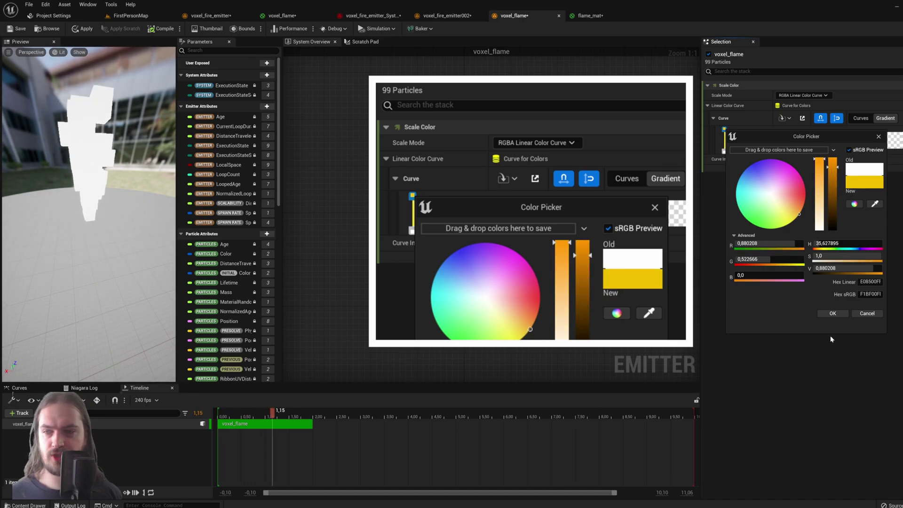
click(834, 313)
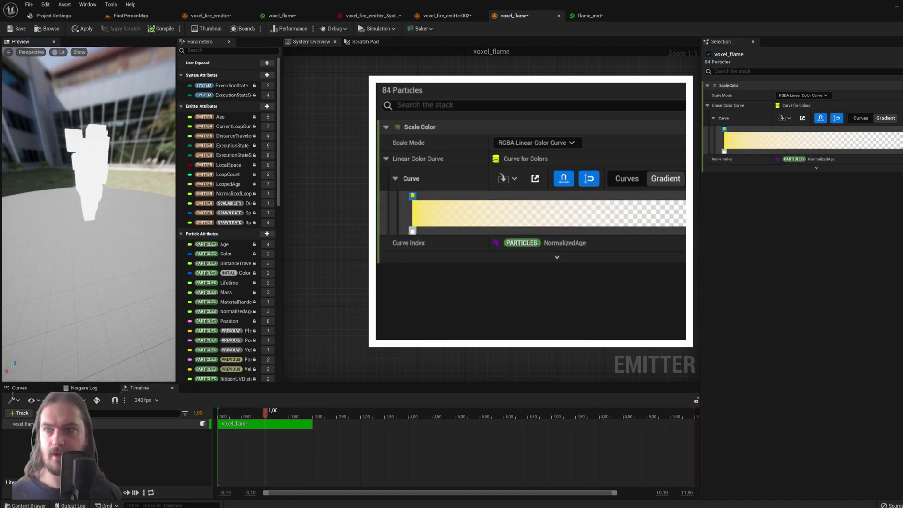
click(724, 129)
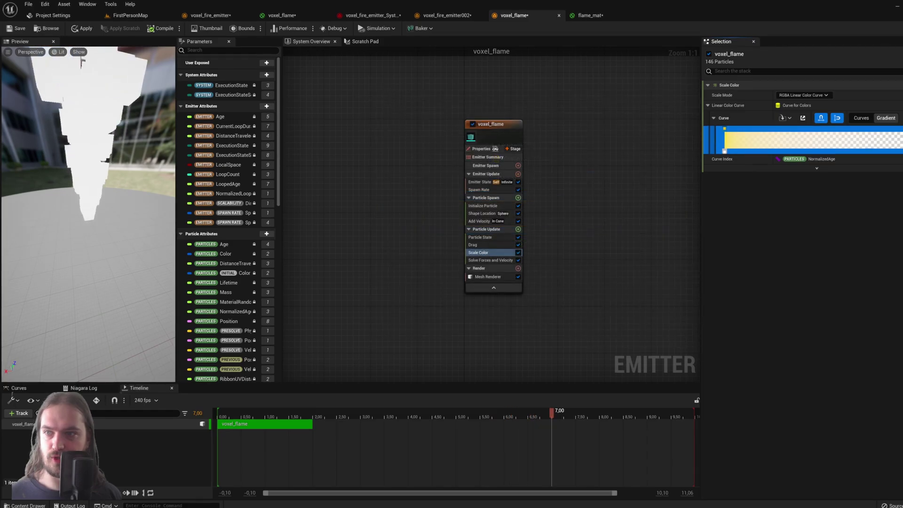
- Set the gradient's end color to a fully saturated red with hue about 358, and toggle the Scale Color module to refresh the particles
double_click(724, 151)
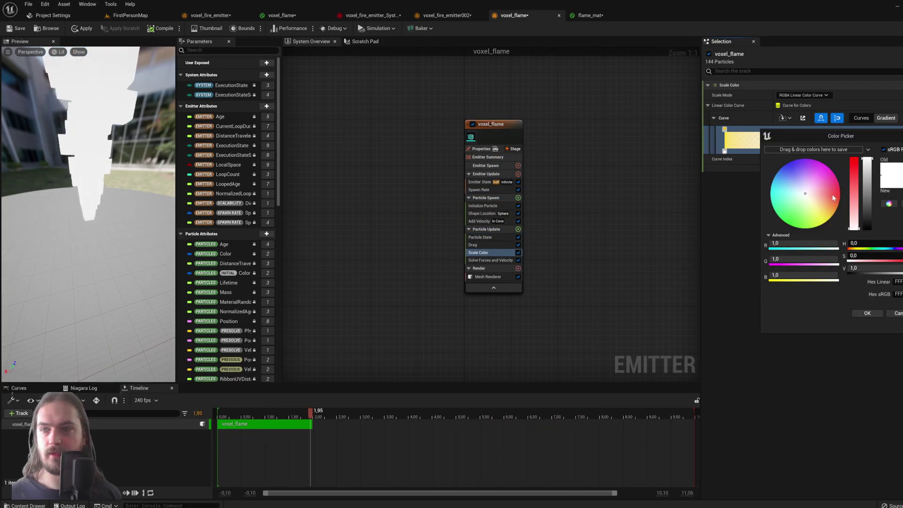
drag(832, 194, 850, 189)
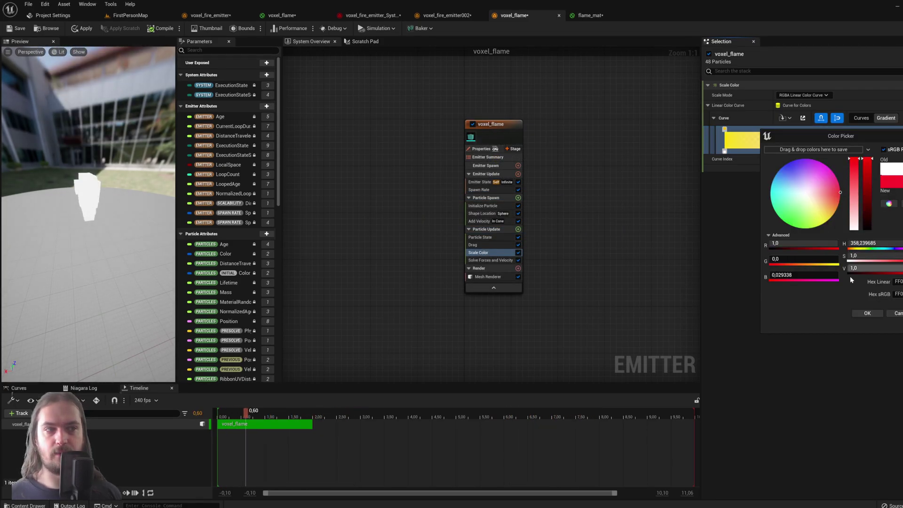
click(874, 313)
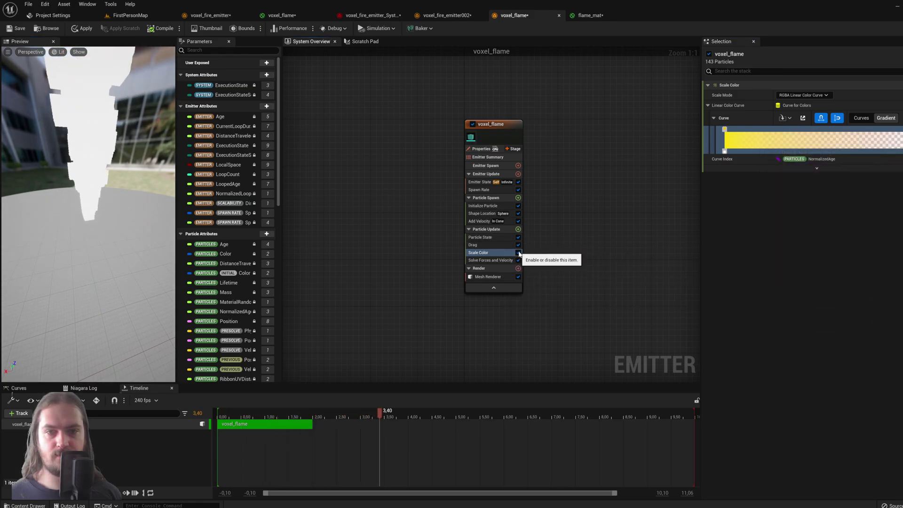
click(519, 253)
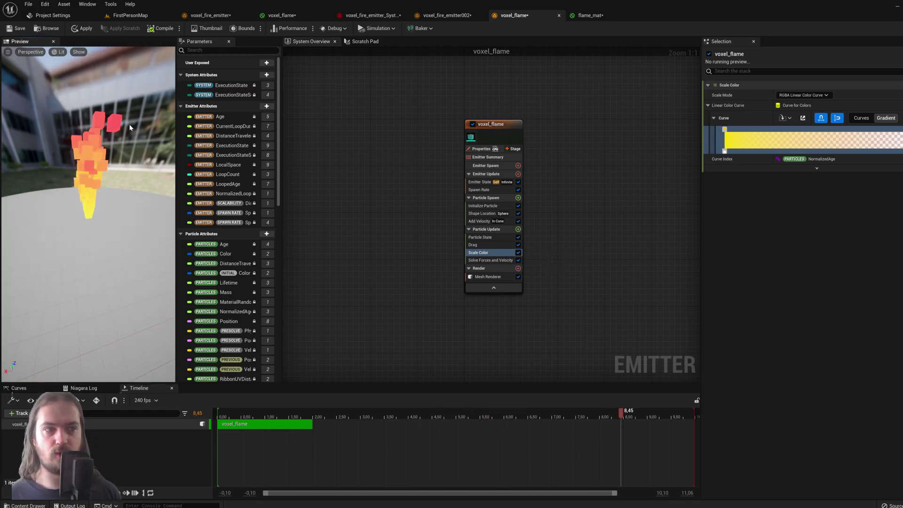
drag(130, 125, 188, 125)
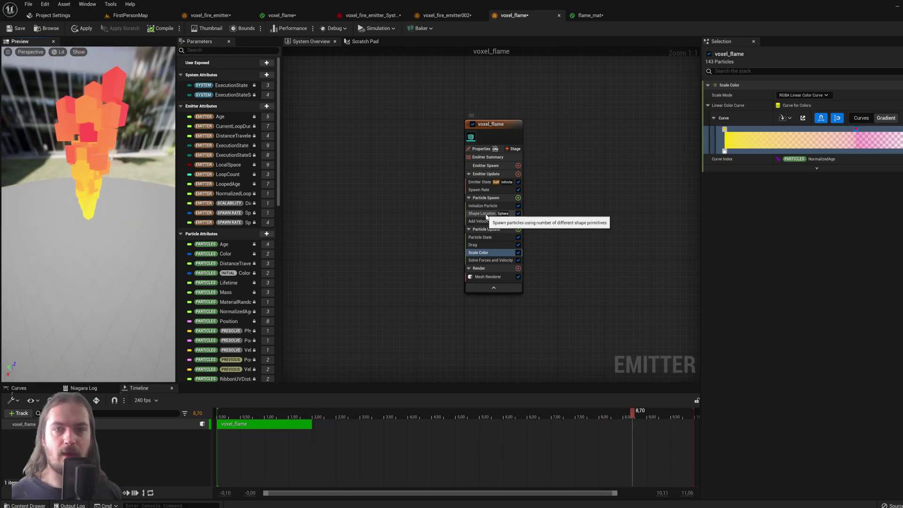
- Change the Shape Location primitive to Cylinder and set its radius to 200
click(477, 215)
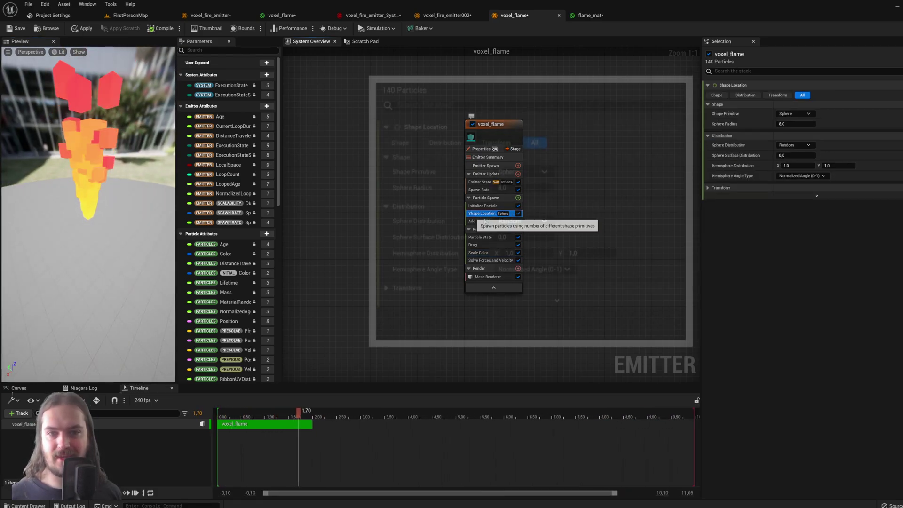
click(799, 114)
click(802, 133)
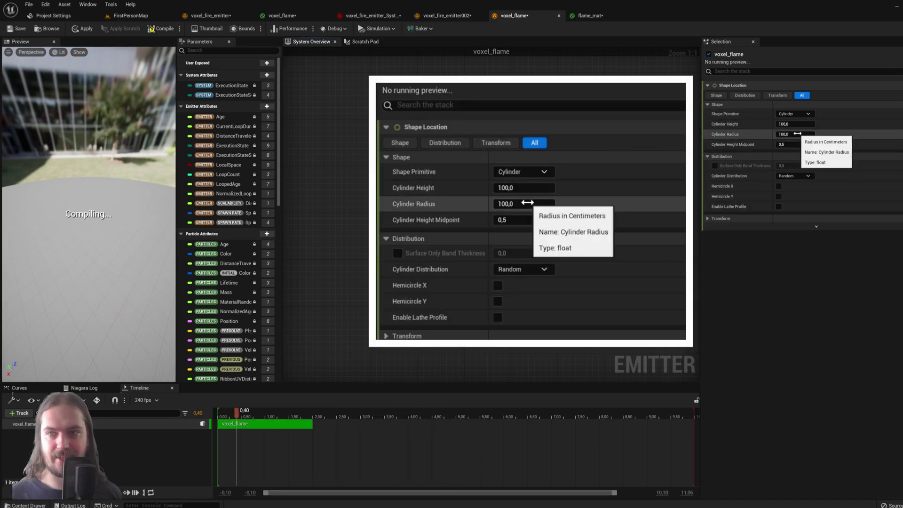
click(795, 134)
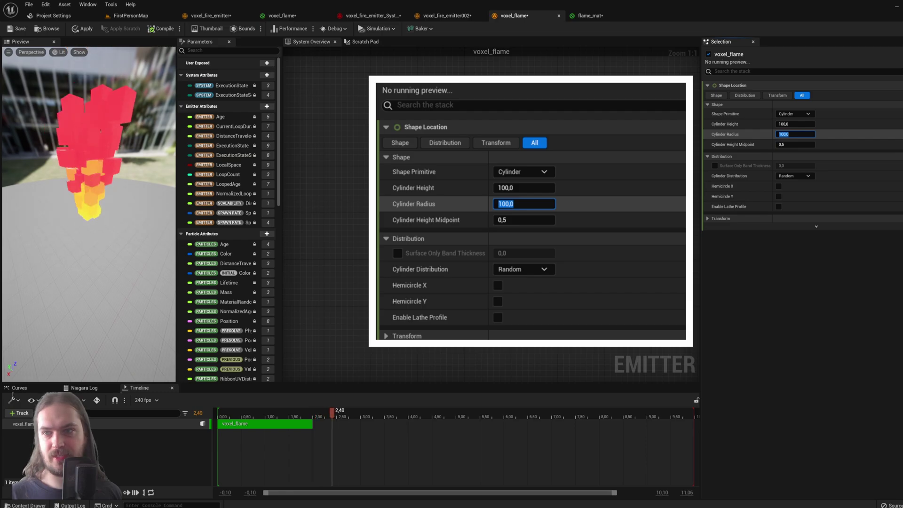
key(Return)
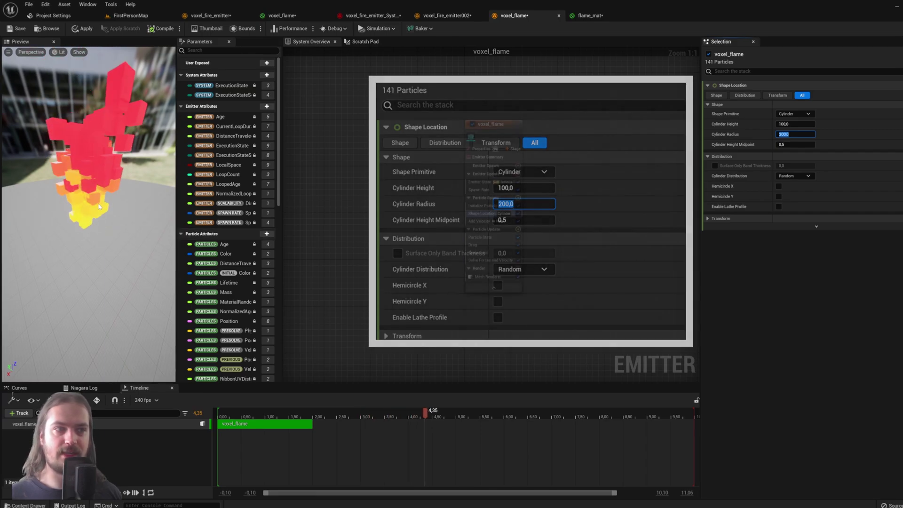
drag(135, 201, 101, 206)
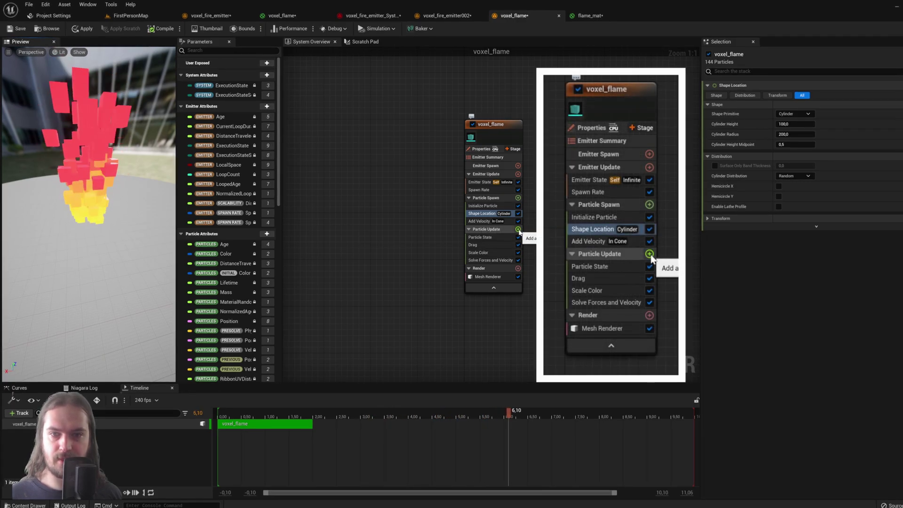
- Add a Scale Mesh Size module to the emitter's Particle Update stage
click(518, 229)
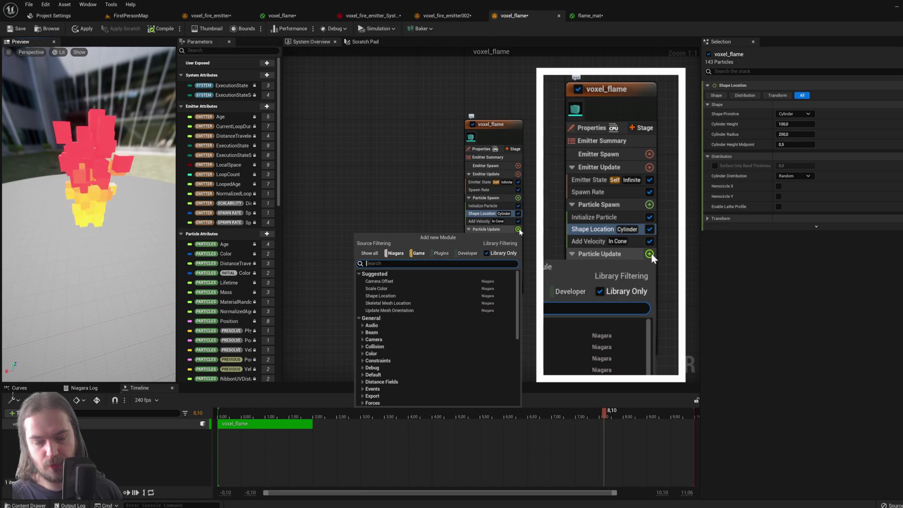
text(size)
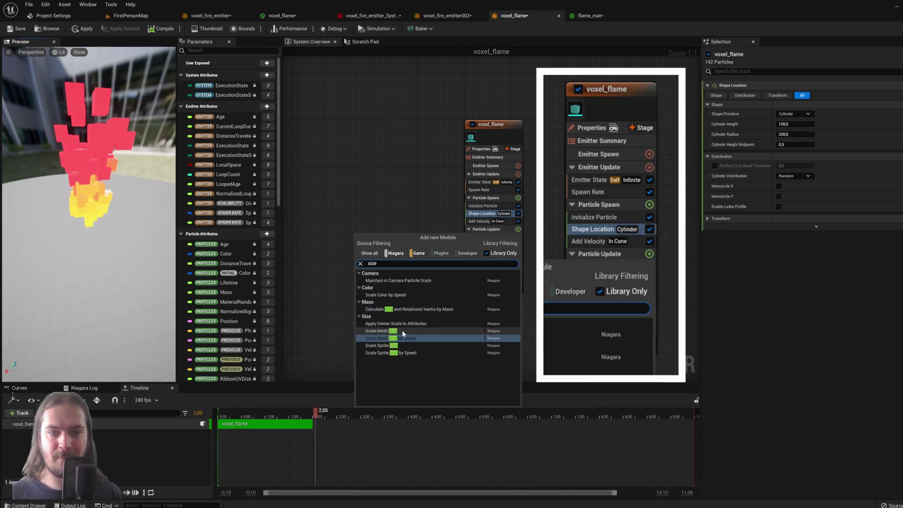
click(376, 331)
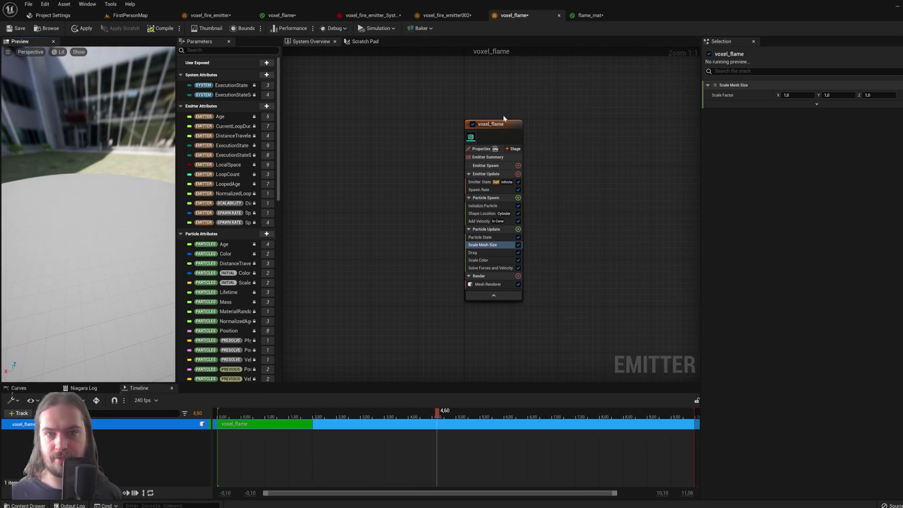
- Search the emitter's settings for "scale" and set Mesh Scale Mode in Initialize Particle to Uniform
click(499, 127)
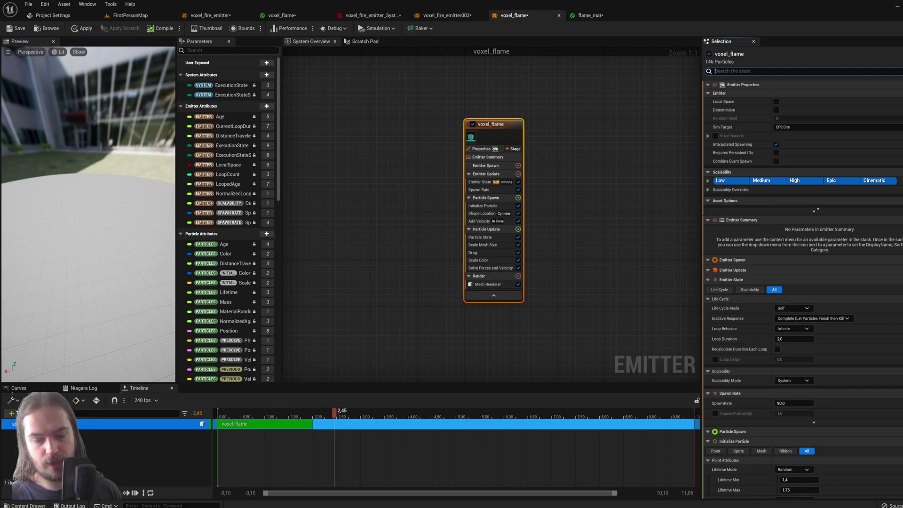
text(e)
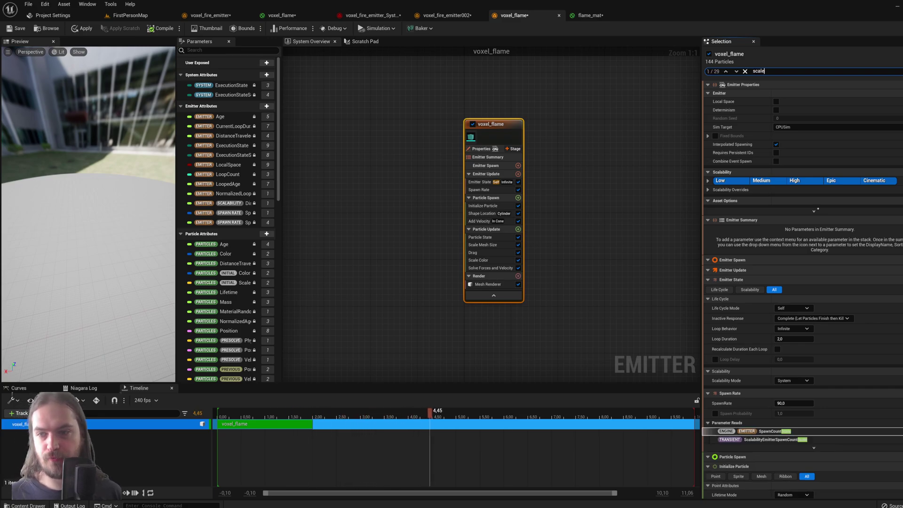
scroll(784, 365, down, 10)
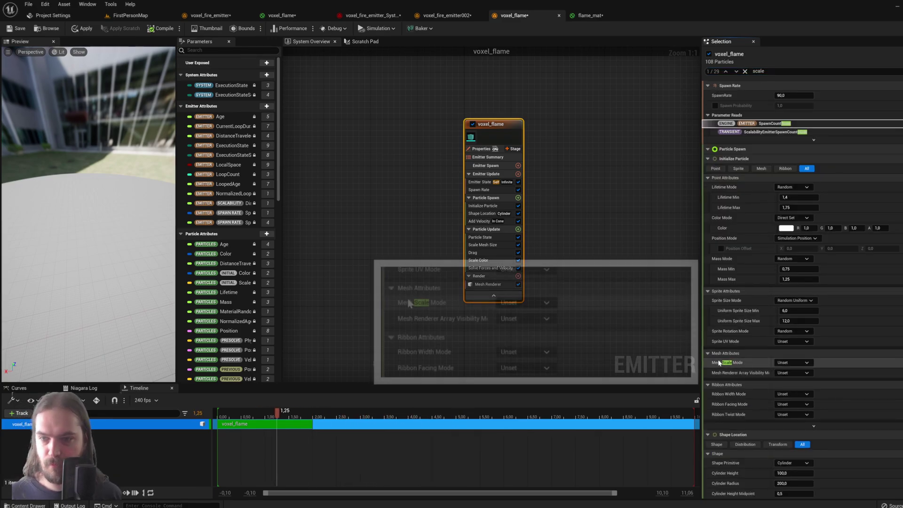
click(793, 365)
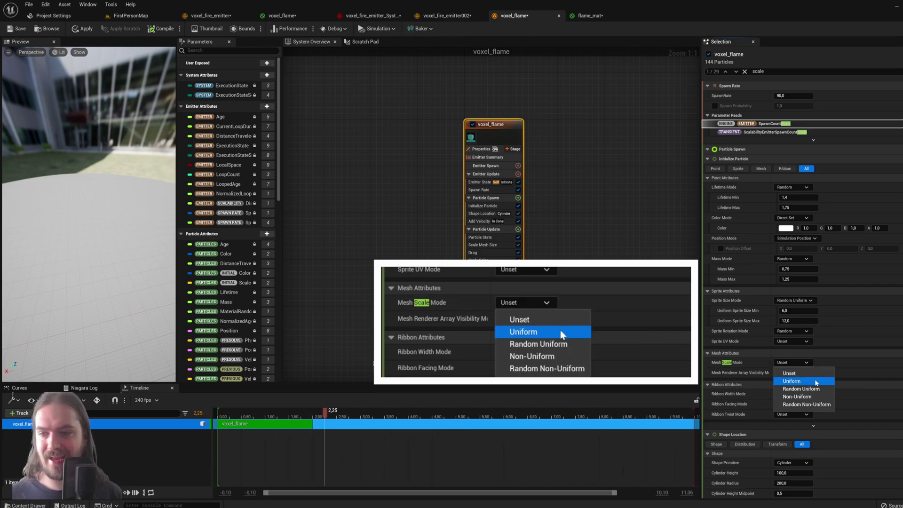
click(816, 381)
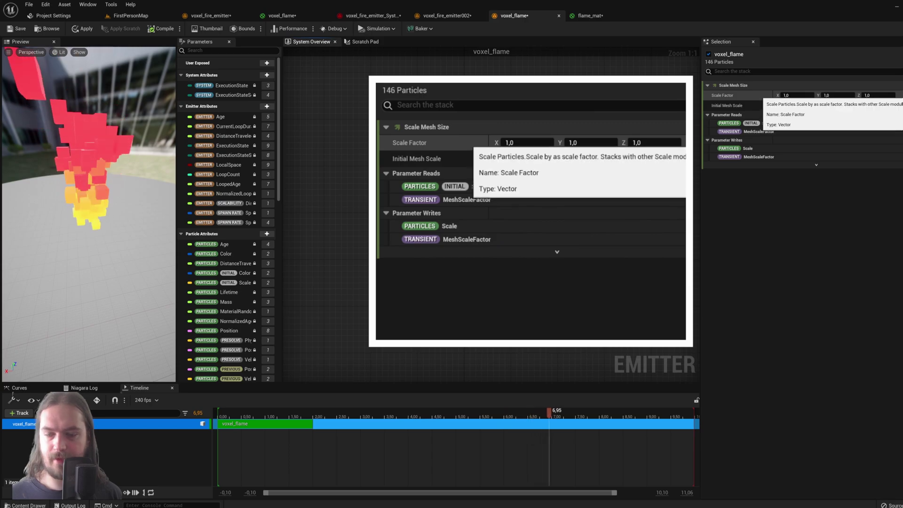
- Drive the Scale Mesh Size scale factor with Vector from Float, using Float from Curve for its value
text(float)
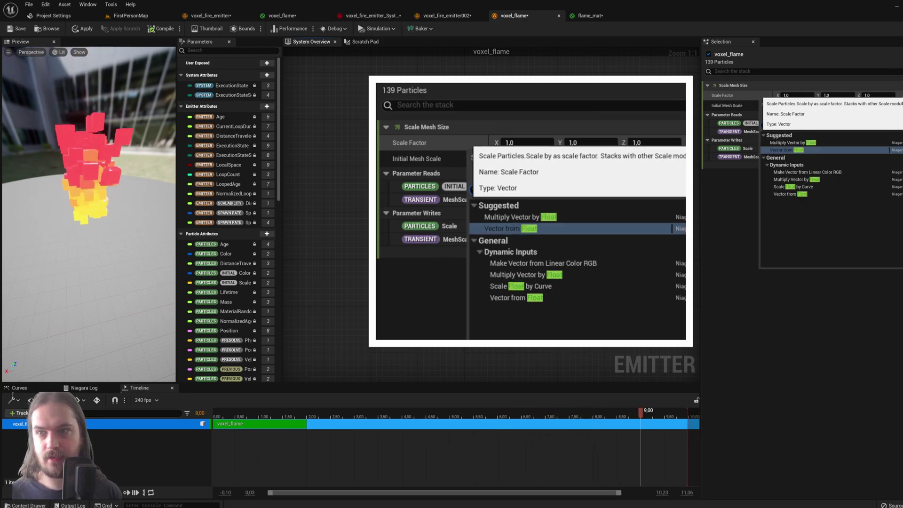
key(Return)
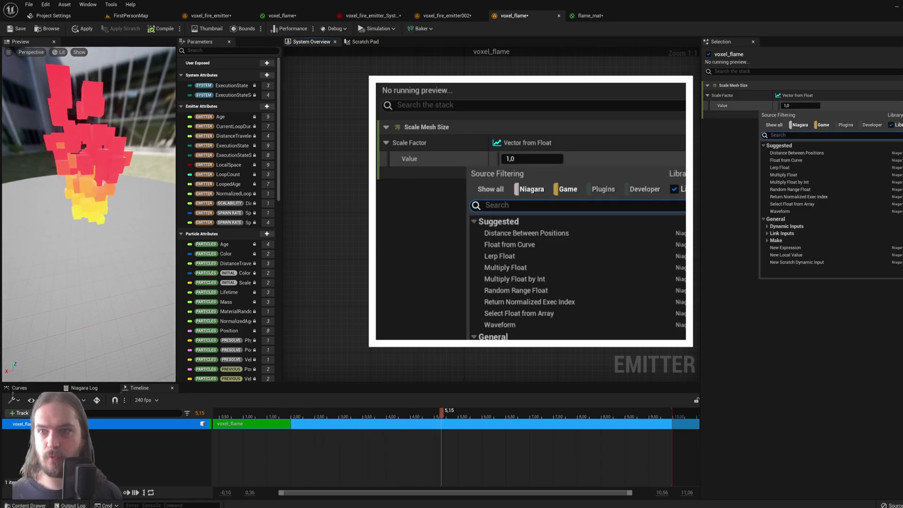
text(c)
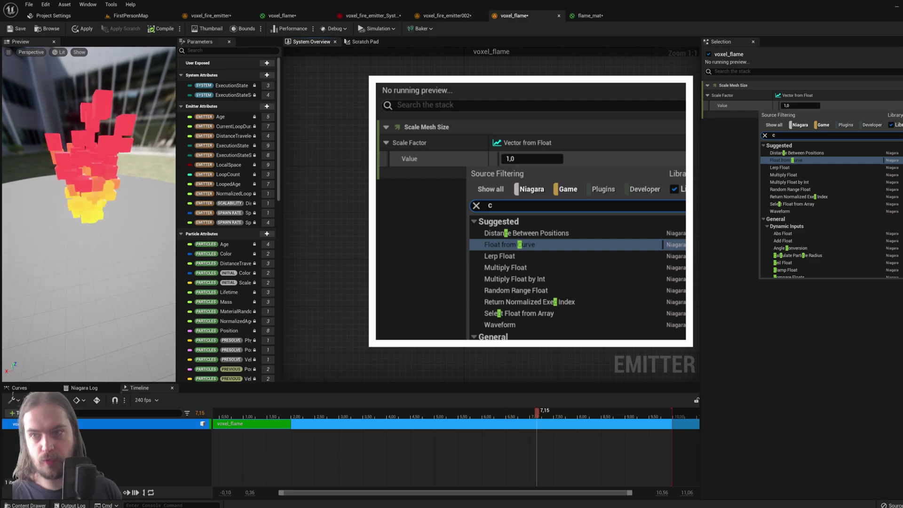
text(u)
key(Return)
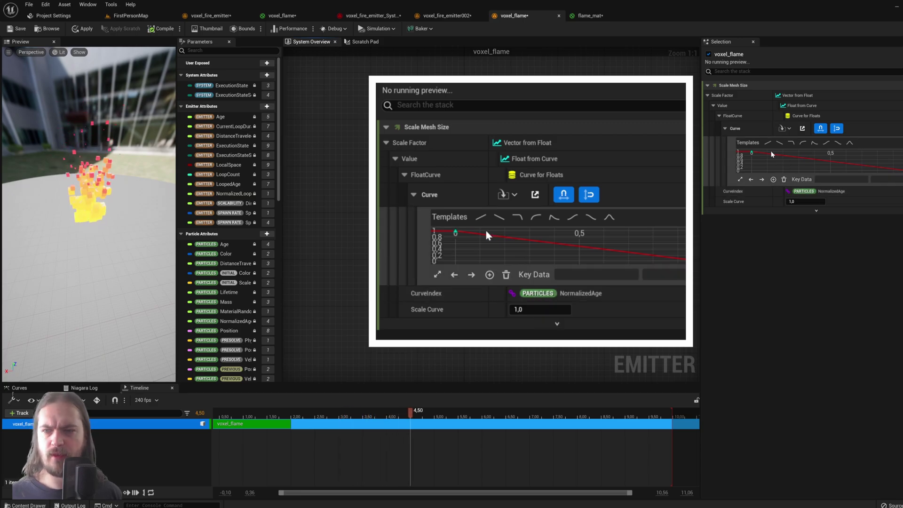
mouse_move(485, 234)
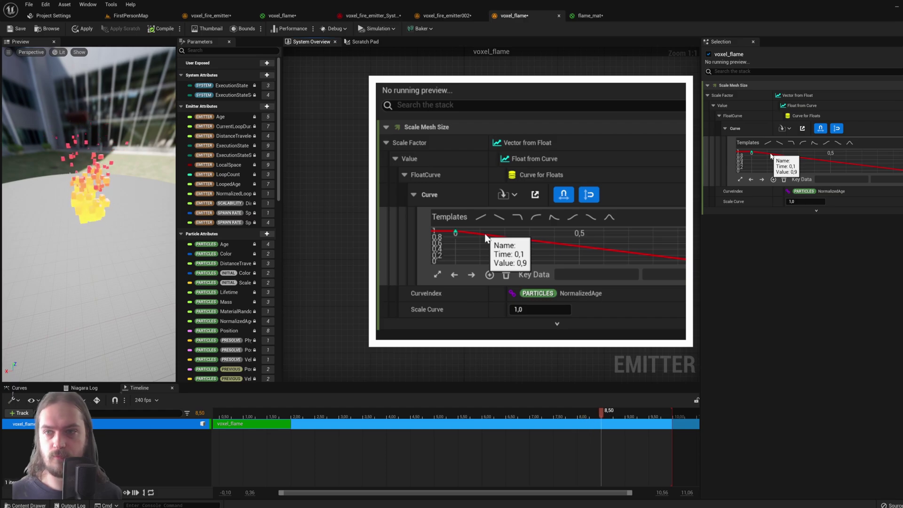
- Add a key to the Scale Mesh Size curve, shift it to about time 0.2 as the peak, and lower the first key to 0.05
right_click(487, 238)
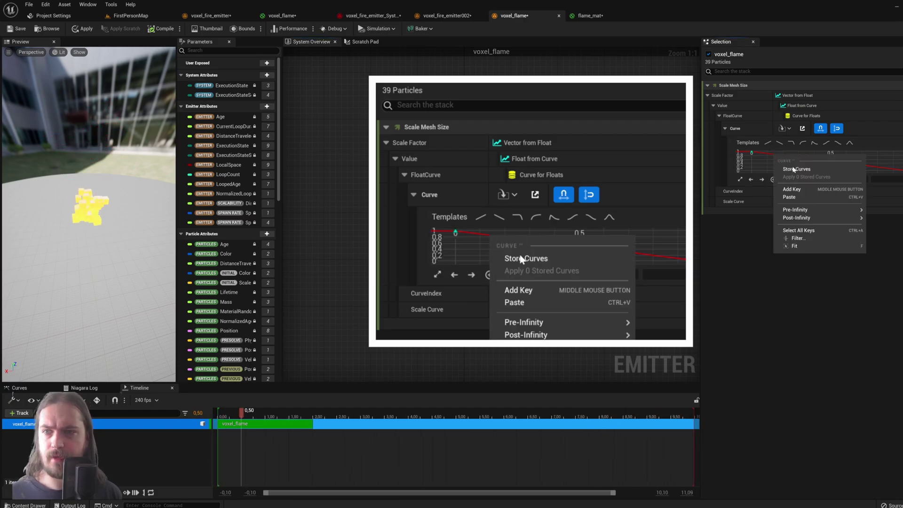
click(795, 189)
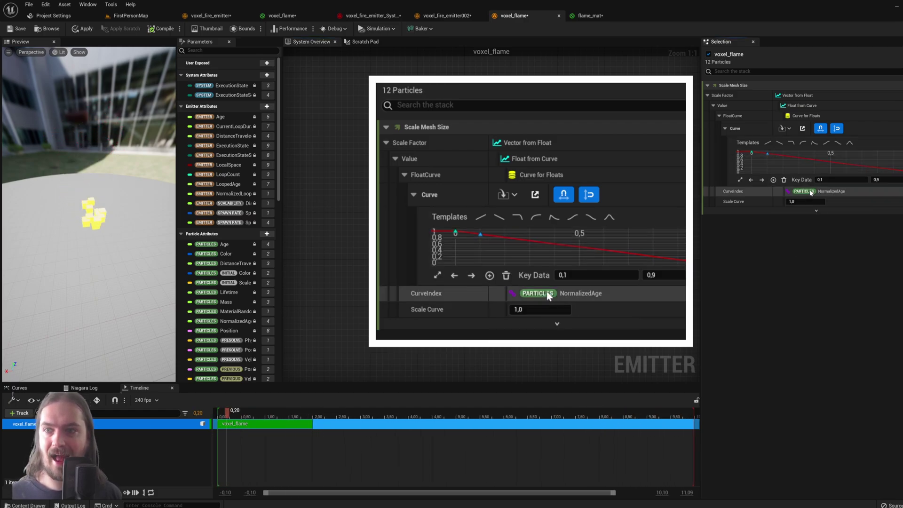
drag(481, 235, 501, 234)
drag(781, 152, 781, 154)
drag(454, 232, 452, 261)
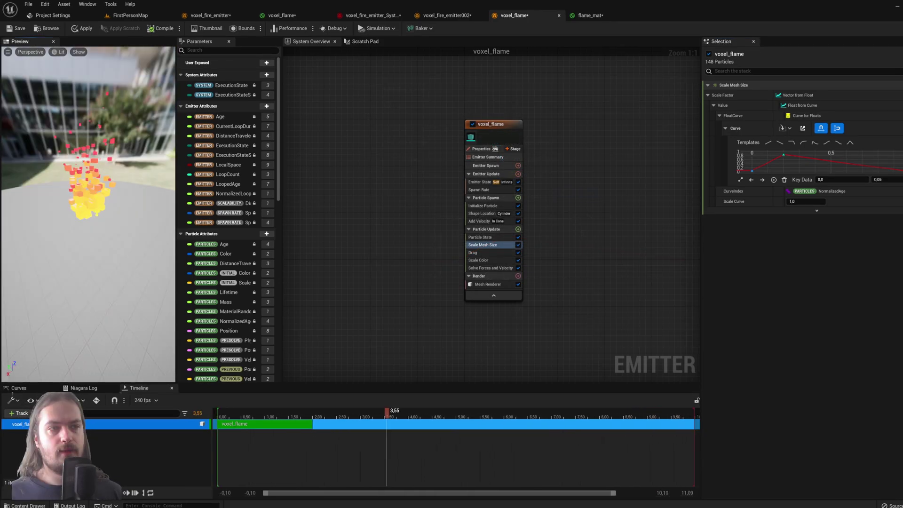
mouse_move(88, 215)
mouse_down()
mouse_move(154, 196)
mouse_move(88, 214)
mouse_up()
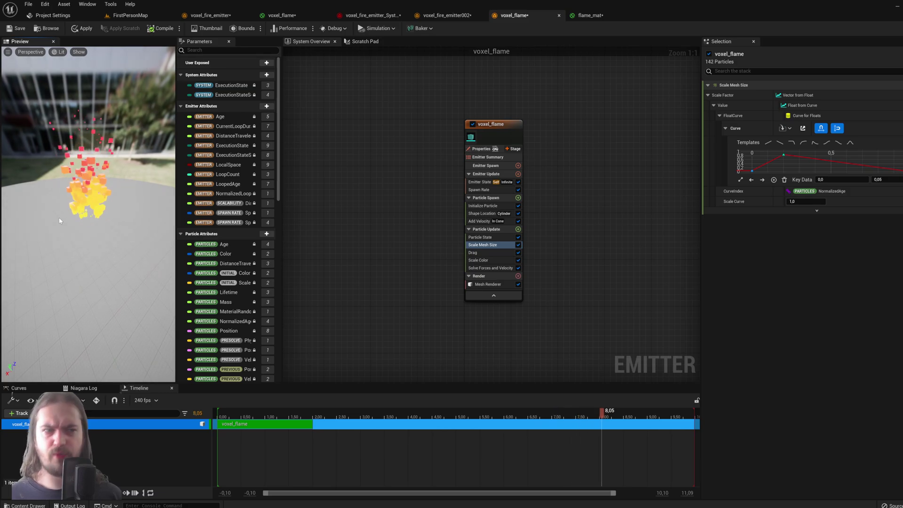
- Apply the changes to the voxel_flame emitter and save it
click(130, 15)
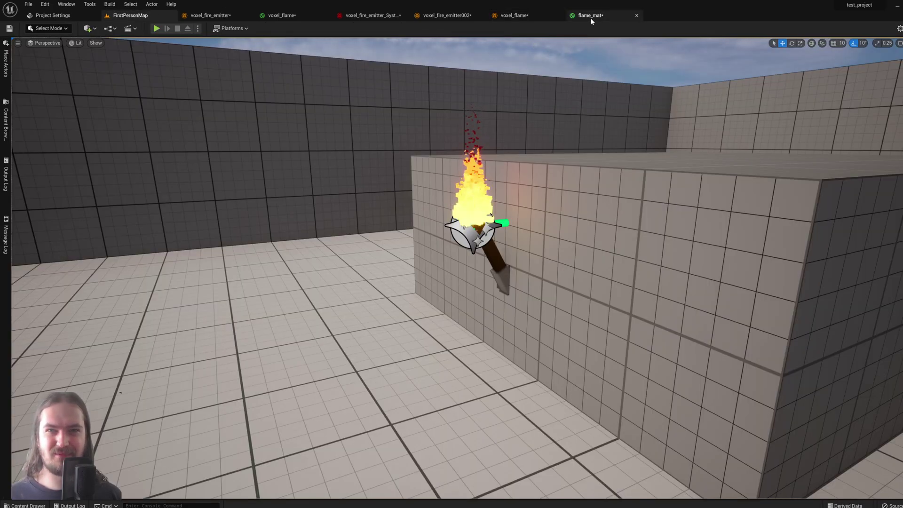
click(514, 15)
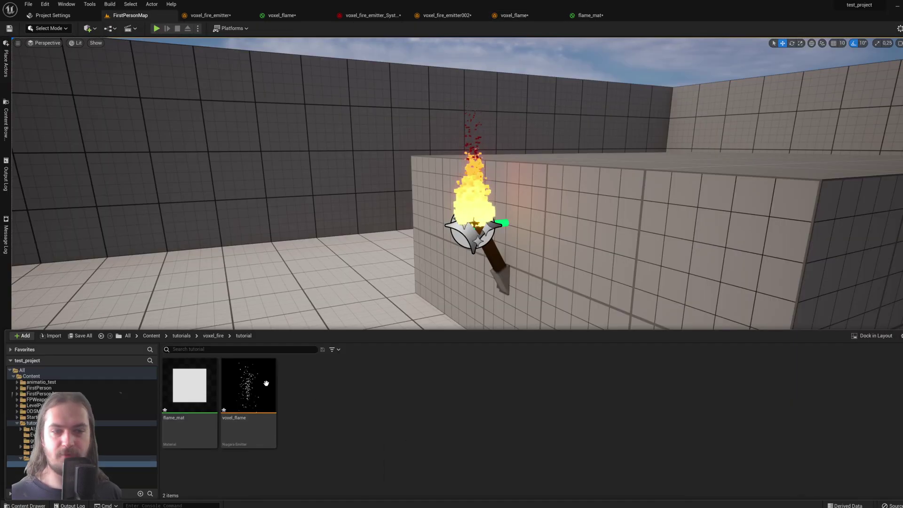
click(518, 15)
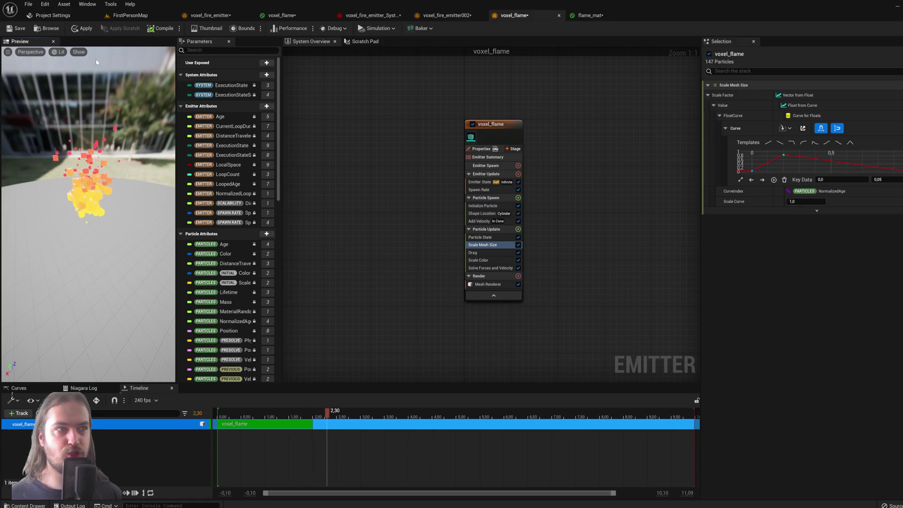
click(83, 29)
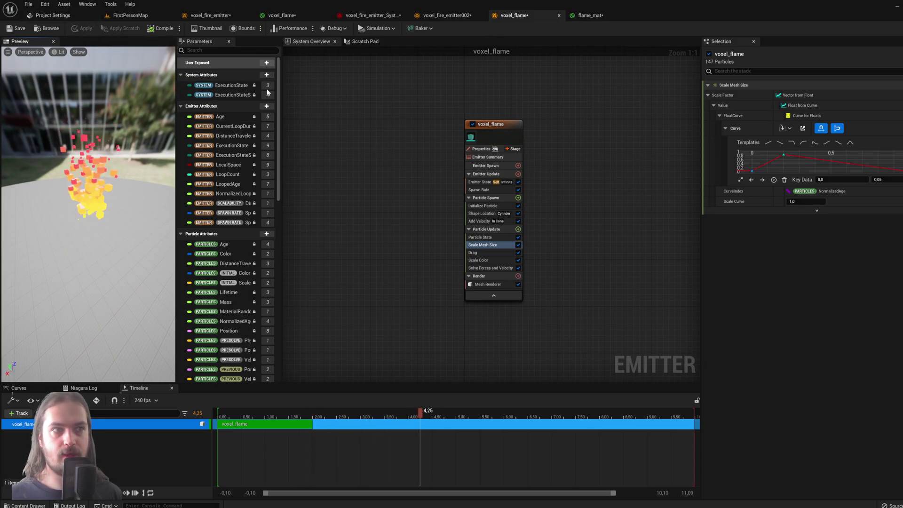
key(ctrl+s)
- Create a Niagara System from the voxel_flame emitter asset in the tutorial folder and open the new system
click(151, 17)
key(ctrl+space)
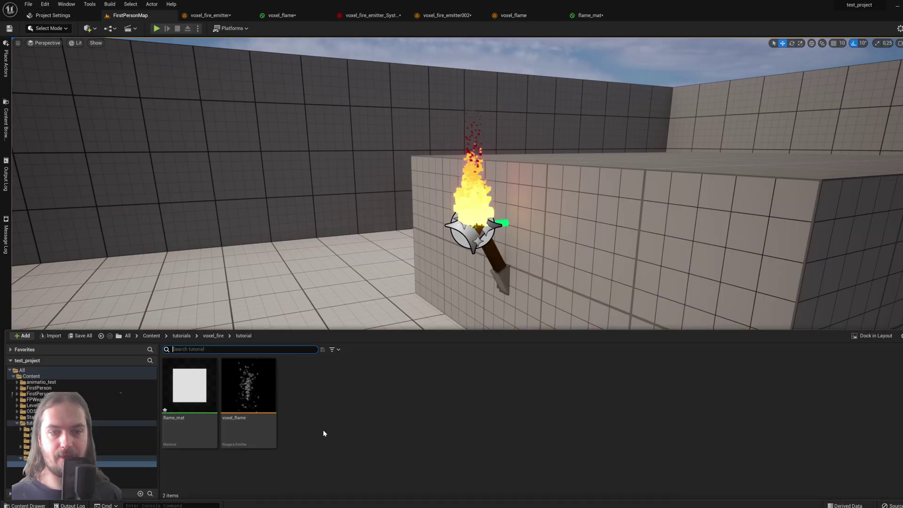
click(267, 398)
right_click(266, 398)
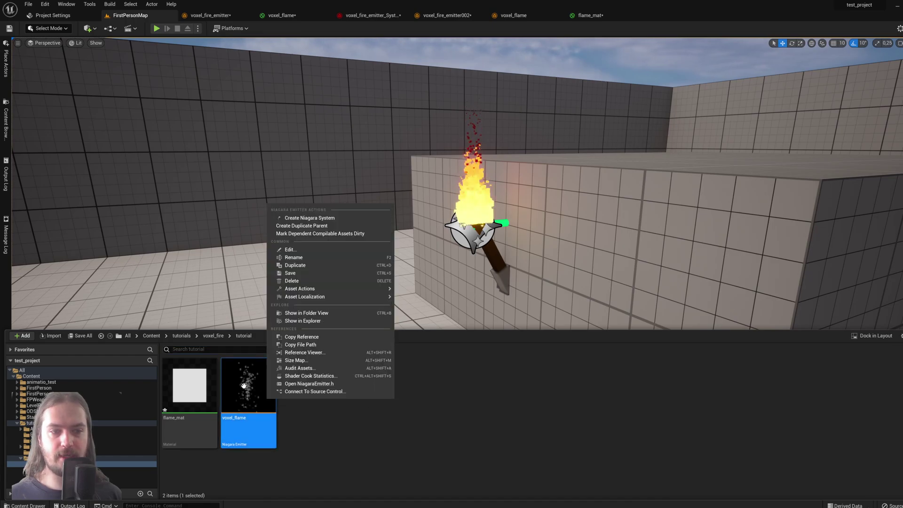
click(324, 218)
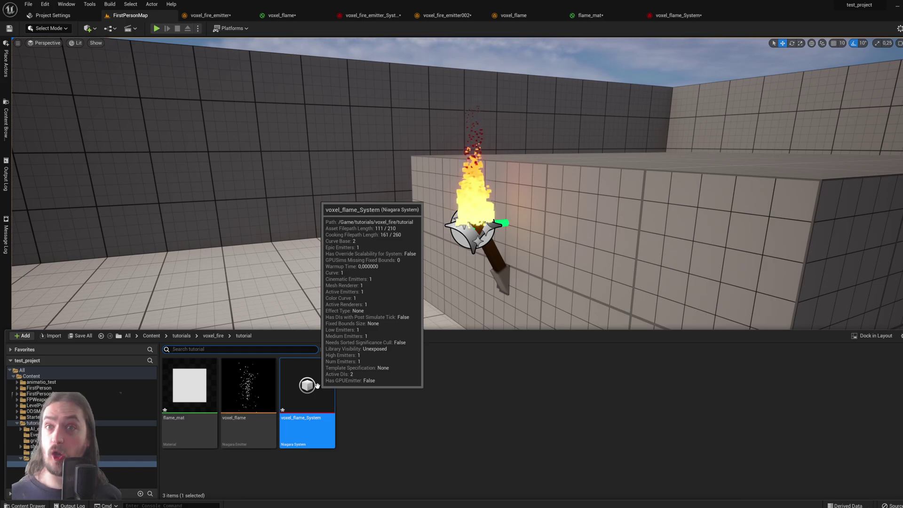
double_click(307, 386)
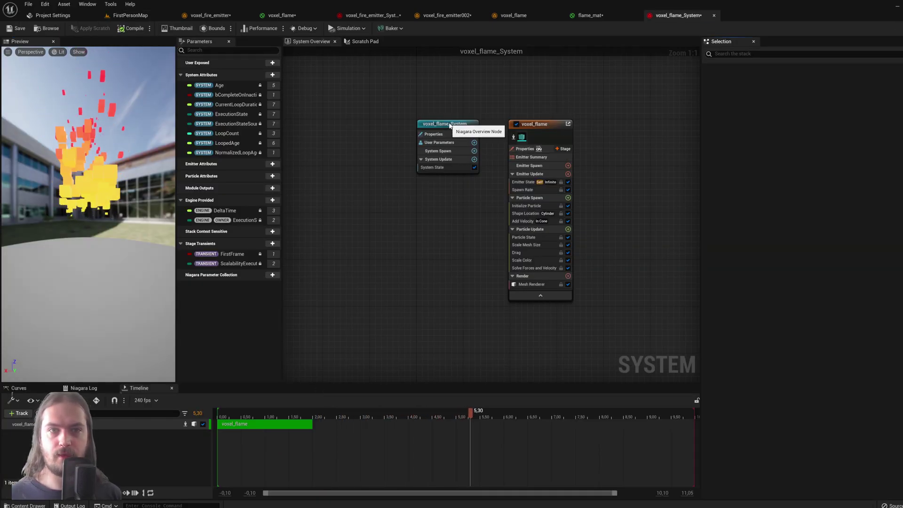
click(451, 128)
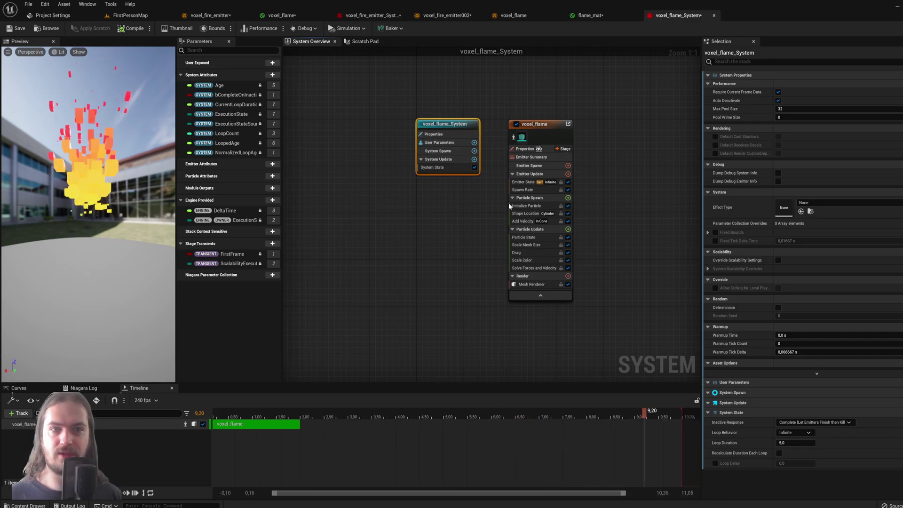
drag(95, 207, 122, 233)
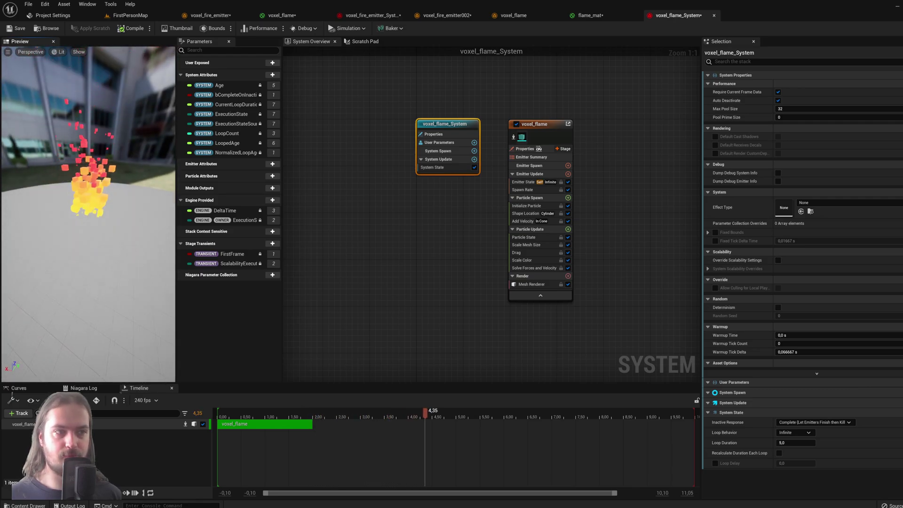
- Duplicate the voxel_flame emitter within the system and place the copy beside the original
click(541, 124)
right_drag(603, 149, 494, 169)
key(ctrl+d)
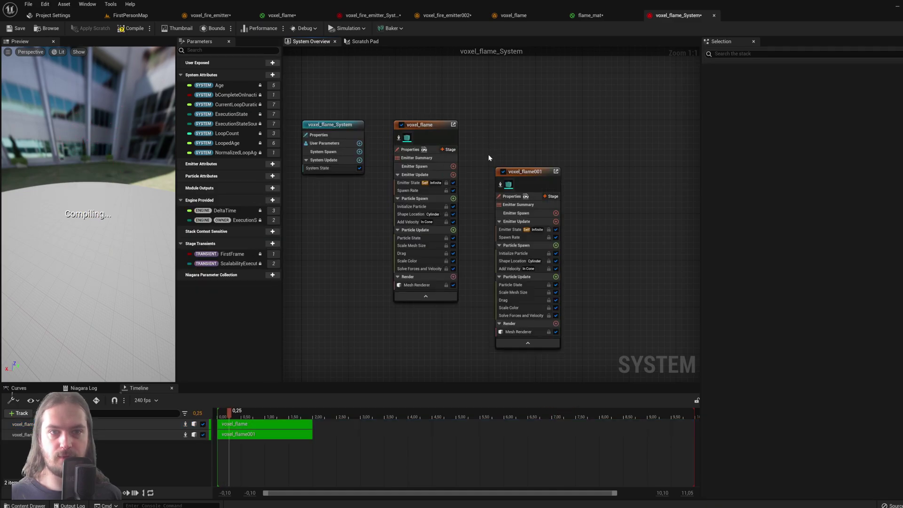
drag(529, 172, 510, 126)
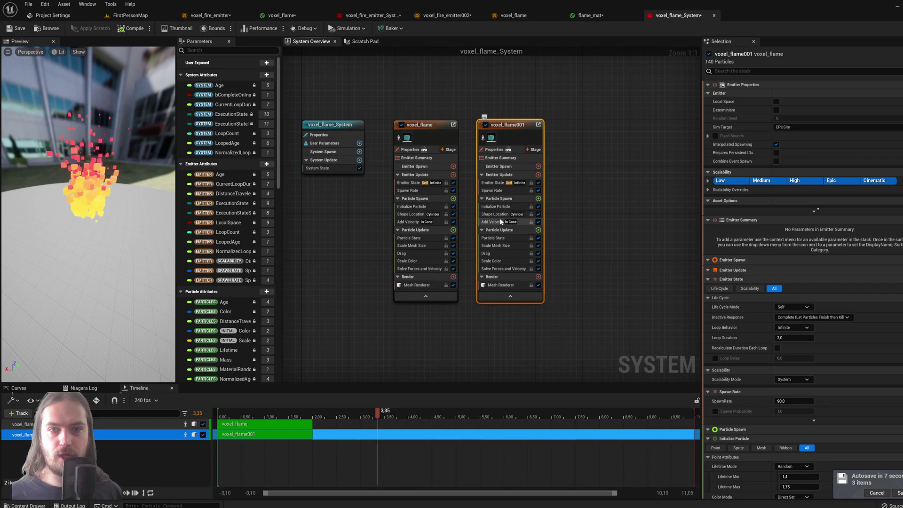
- Set the Shape Location cylinder radius of the voxel_flame001 emitter to 100
click(498, 214)
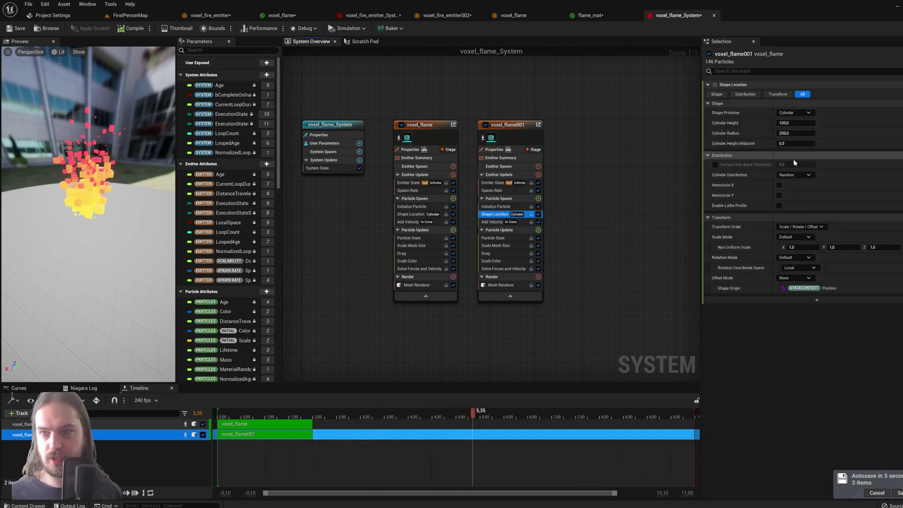
click(795, 132)
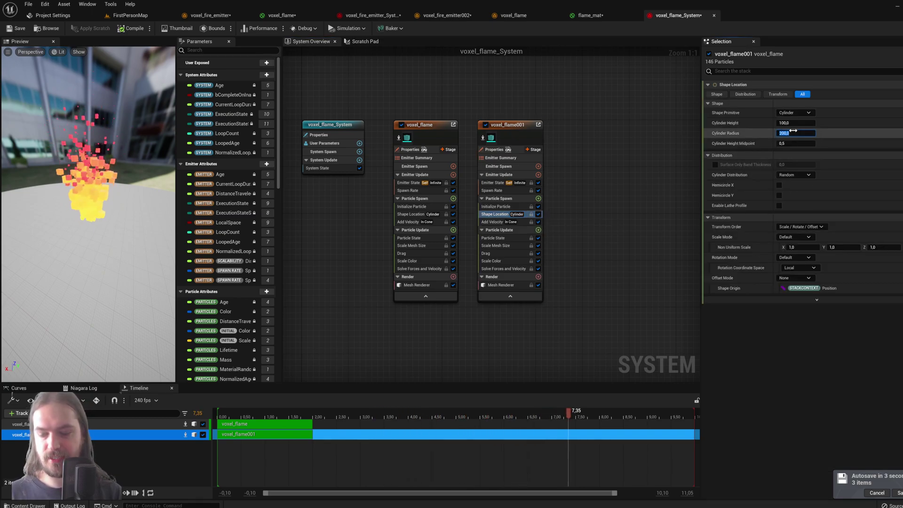
key(Return)
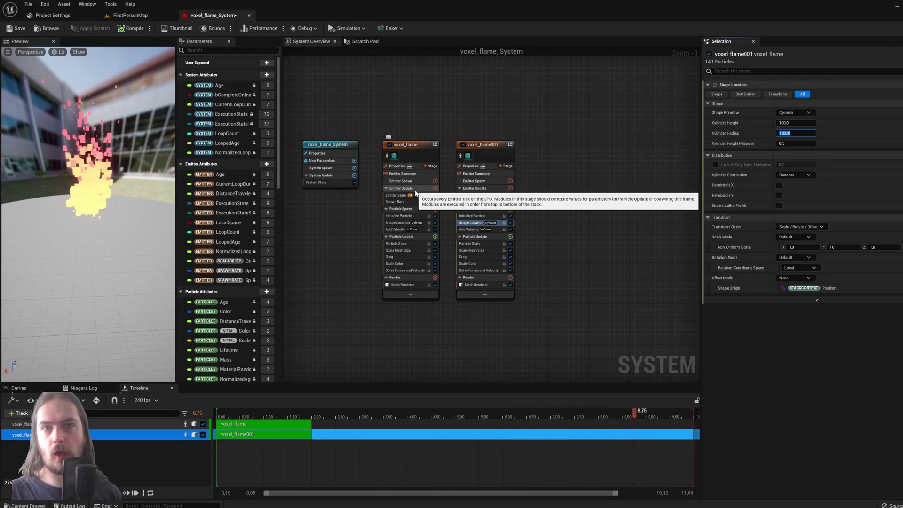
- Set the Add Velocity speed range of the voxel_flame emitter to minimum 300 and maximum 650
click(403, 230)
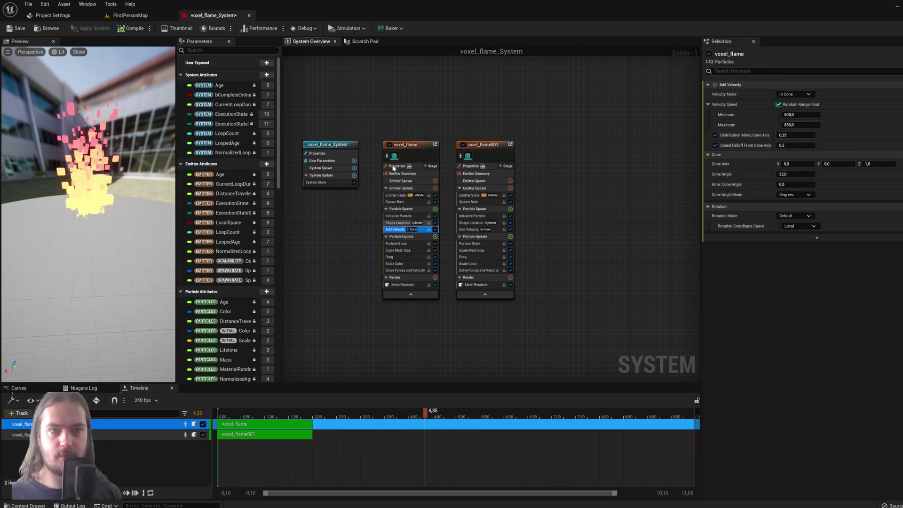
click(409, 144)
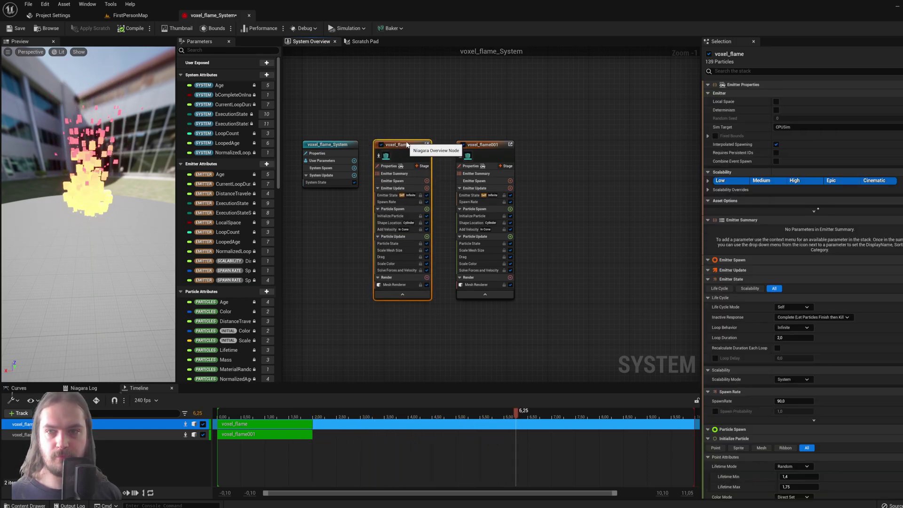
click(395, 230)
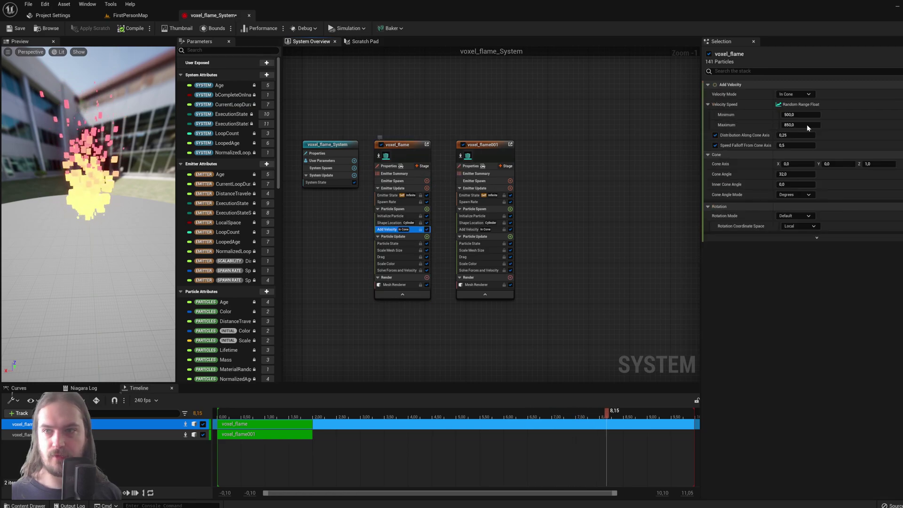
click(808, 117)
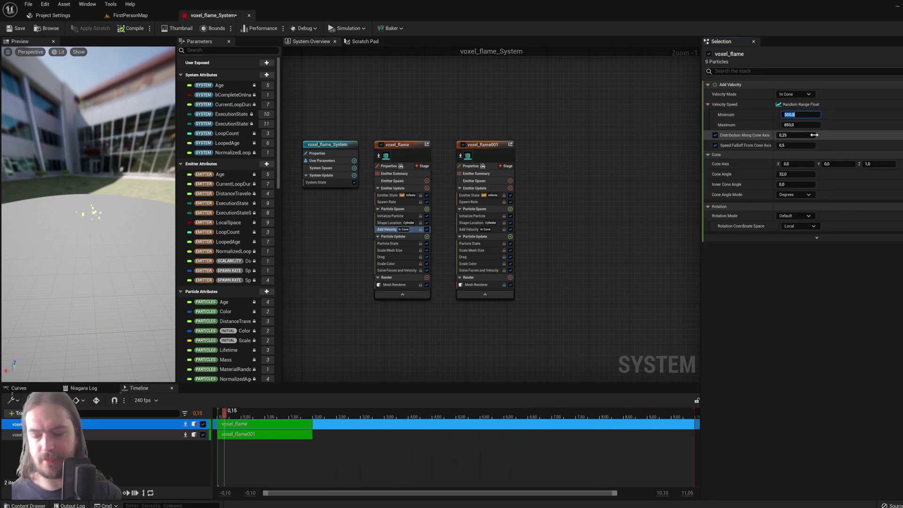
text(300)
key(Tab)
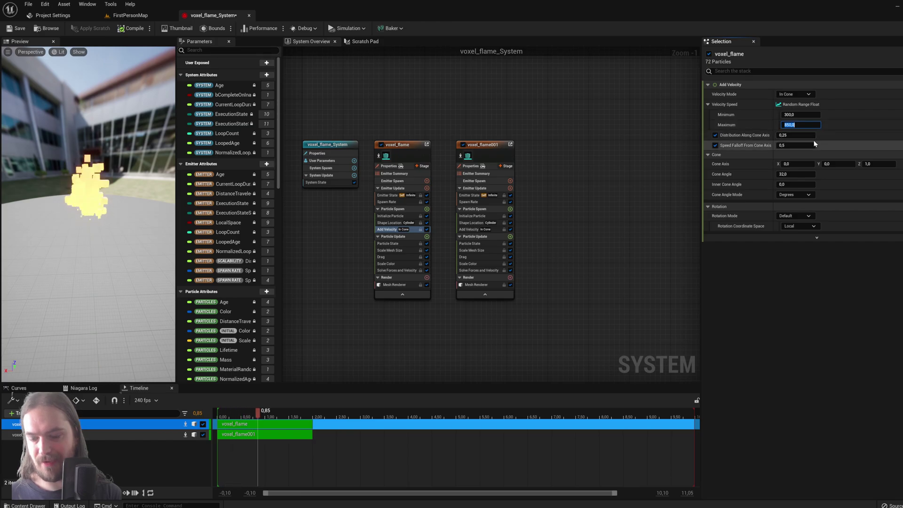
text(650)
key(Return)
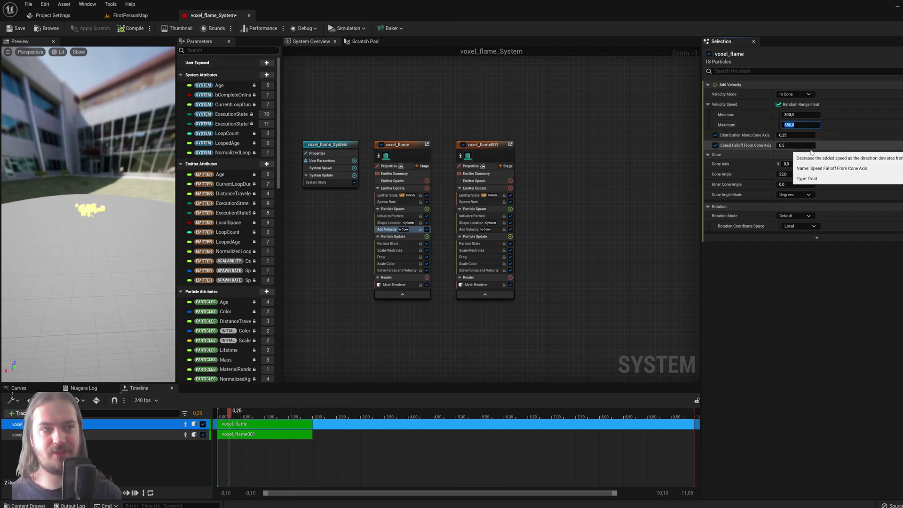
- Set the voxel_flame emitter's Initialize Particle lifetime to minimum 1.0 and maximum 1.2
click(397, 217)
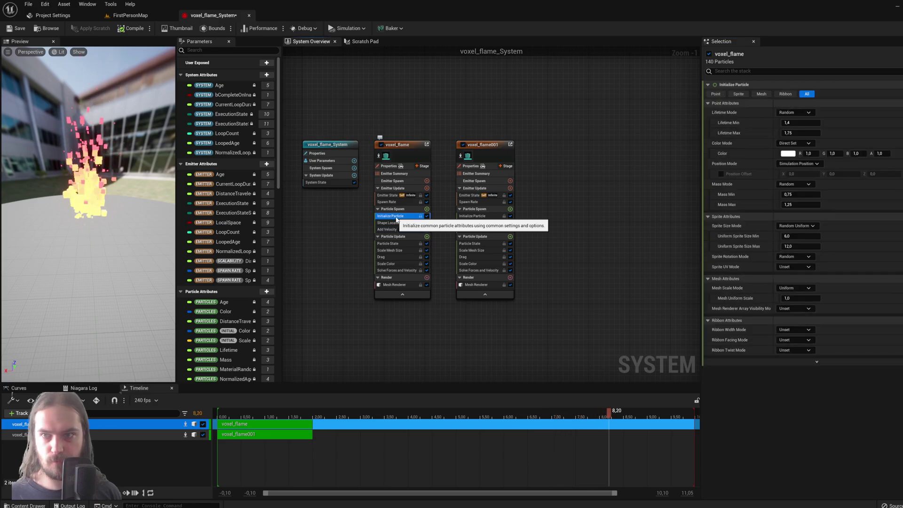
click(798, 122)
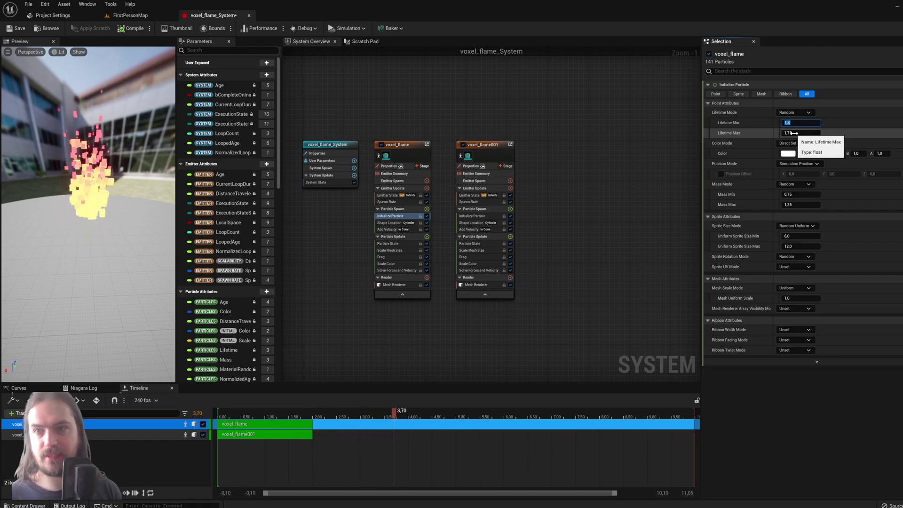
text(1)
click(795, 133)
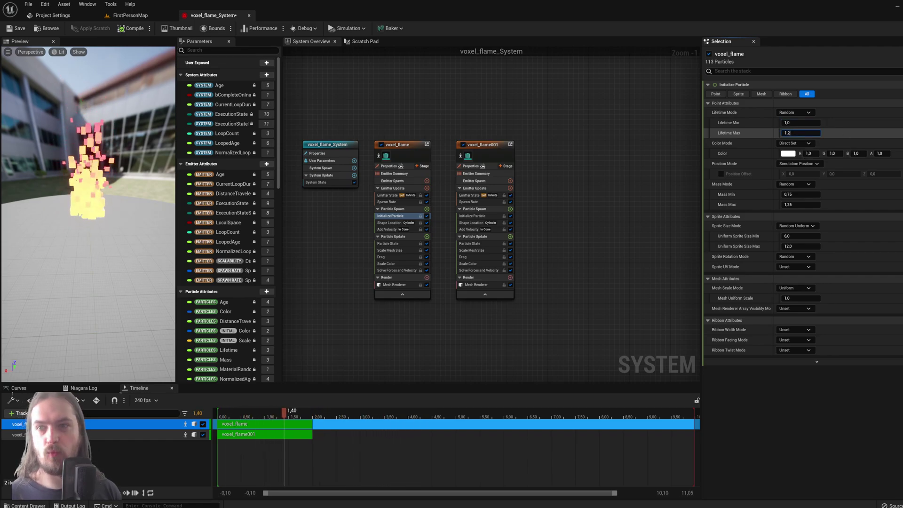
click(837, 116)
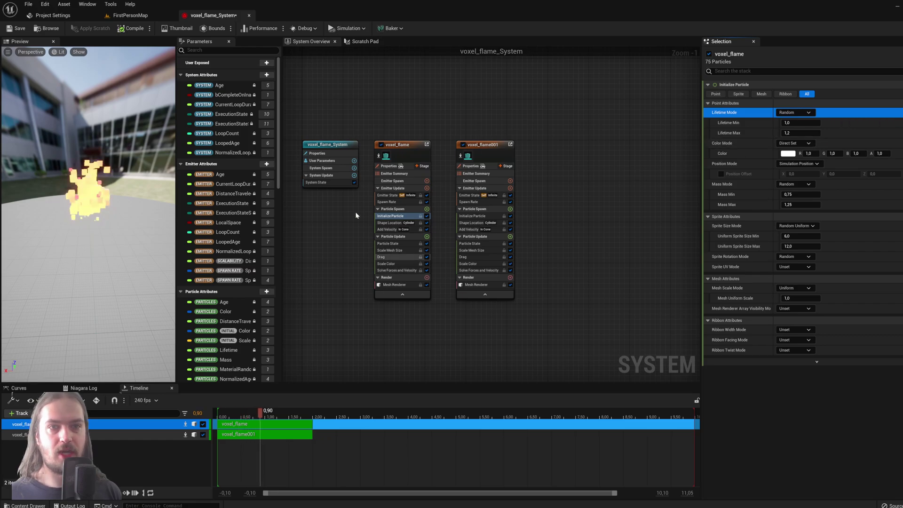
click(413, 147)
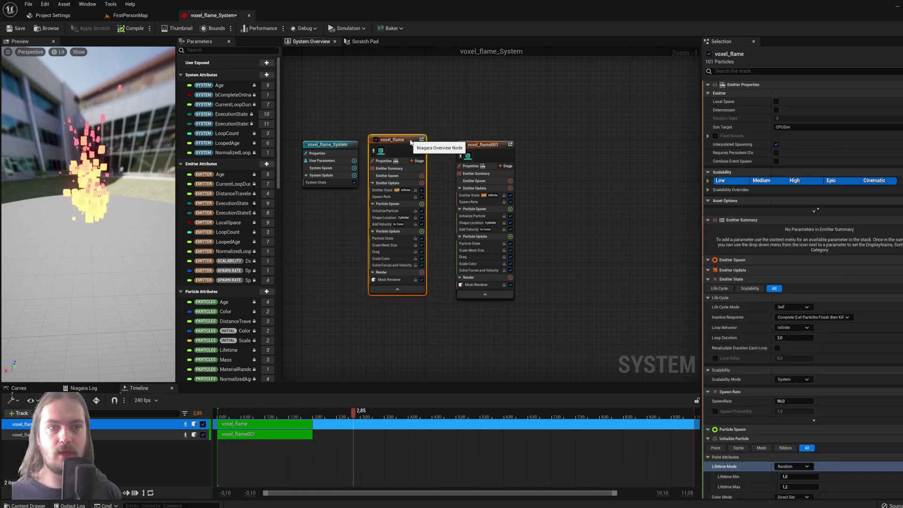
- Set the Add Velocity speed range of the voxel_flame001 emitter to minimum 600 and maximum 1000
click(489, 146)
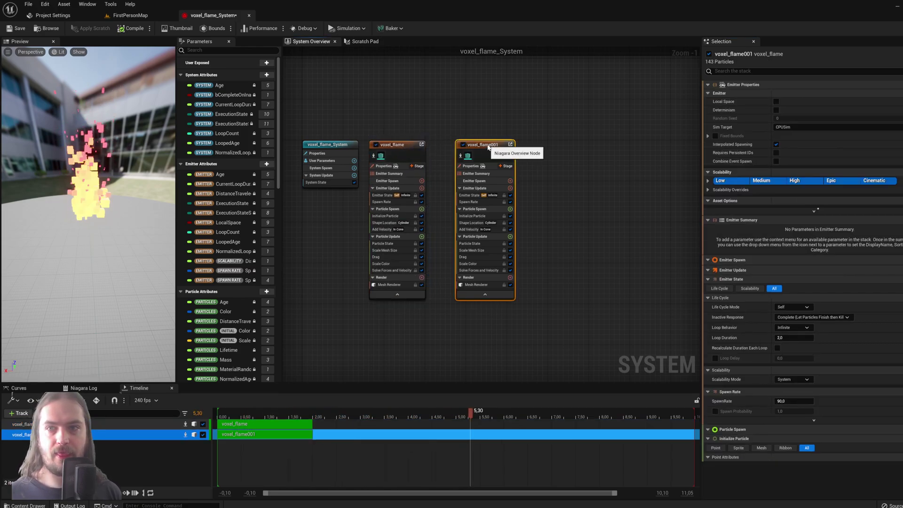
click(470, 230)
click(801, 125)
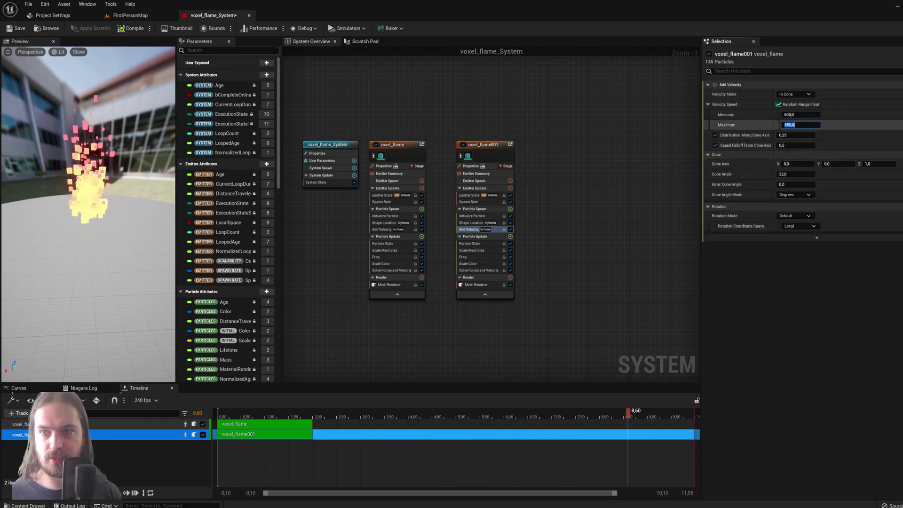
click(800, 114)
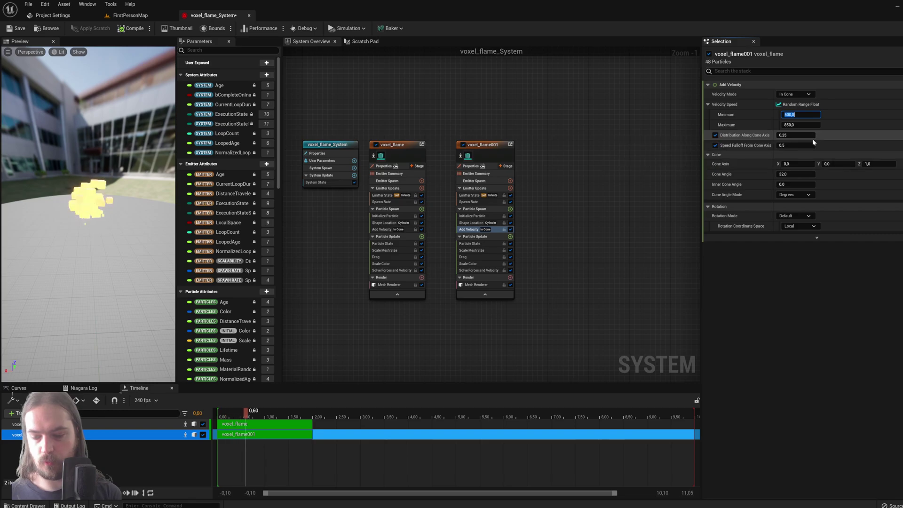
text(600)
key(Tab)
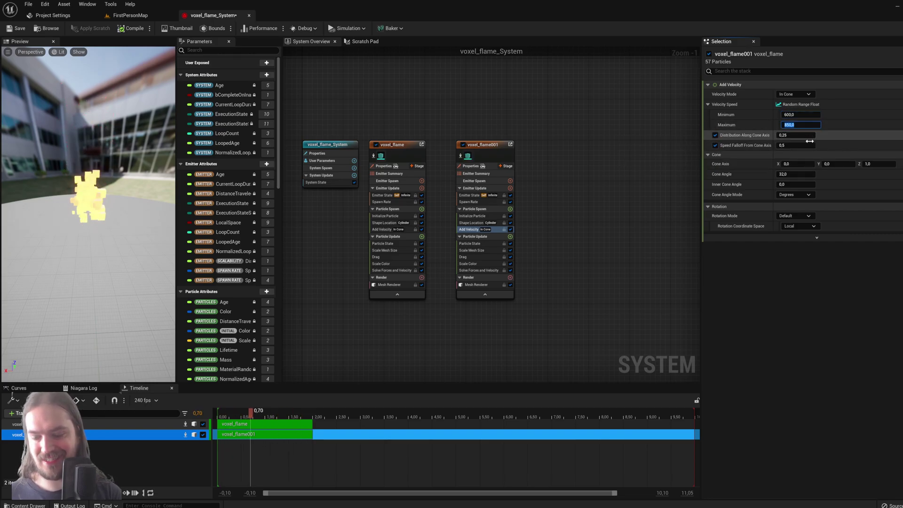
text(1000)
key(Return)
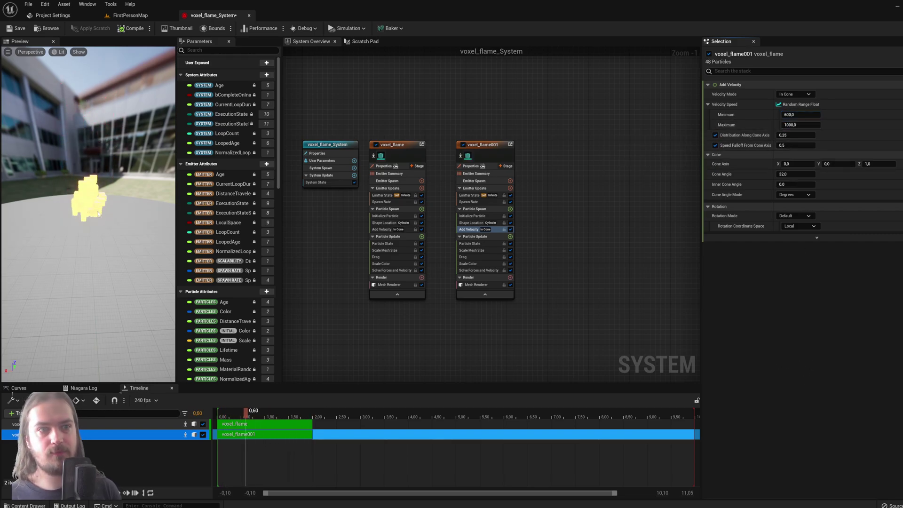
- Disable the voxel_flame emitter and set the Shape Location cylinder radius of the voxel_flame001 emitter to 70
click(472, 223)
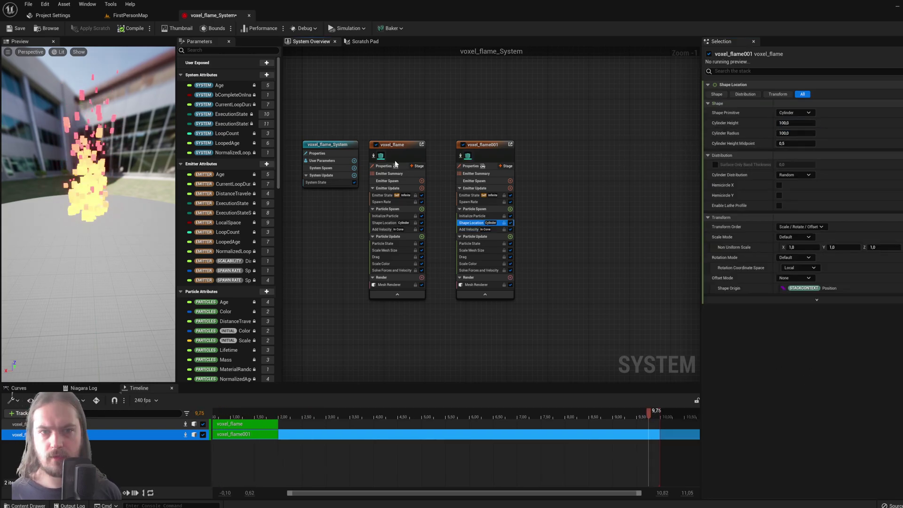
click(376, 144)
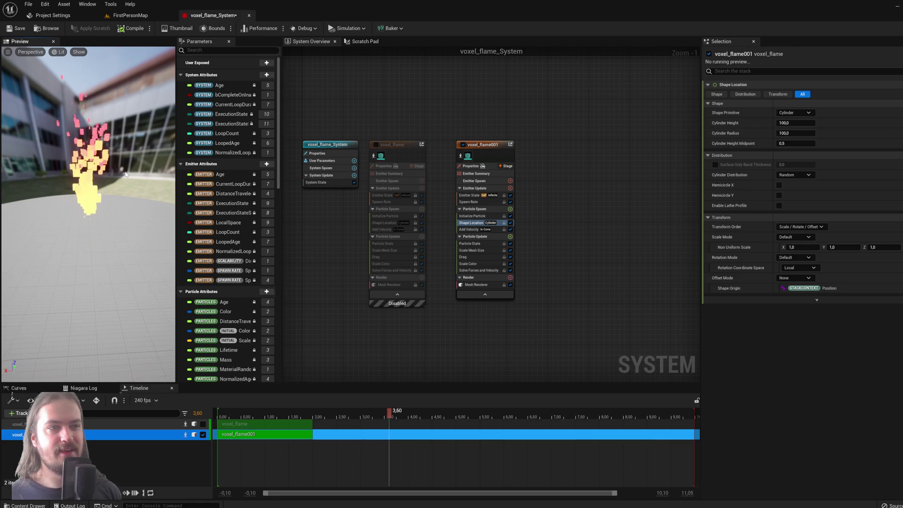
drag(126, 175, 33, 186)
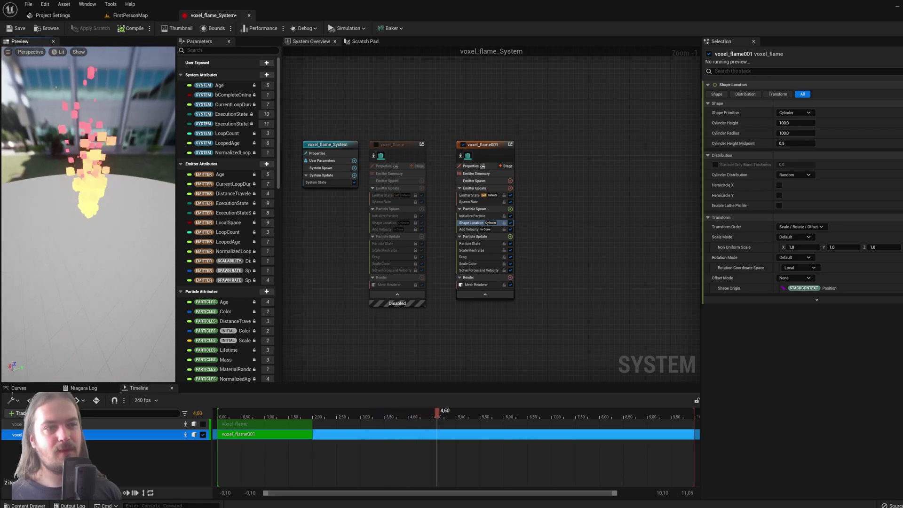
click(791, 134)
key(BackSpace)
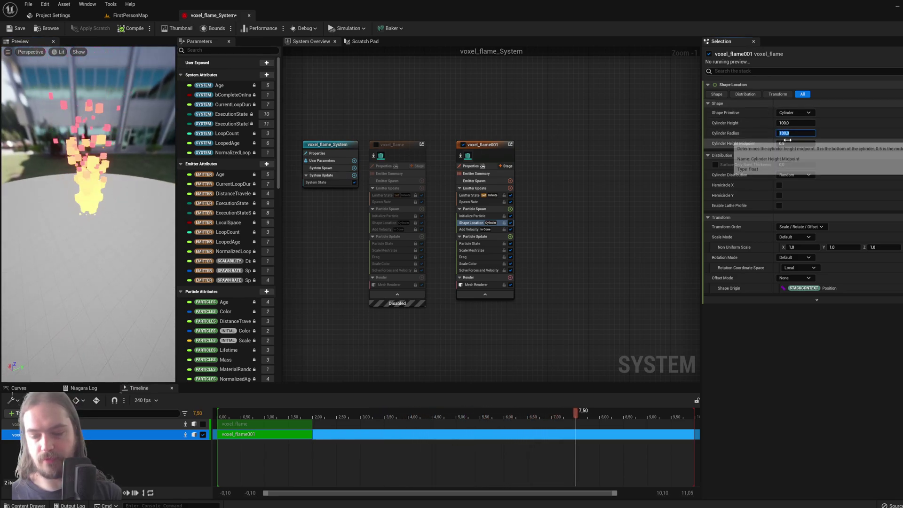
text(70)
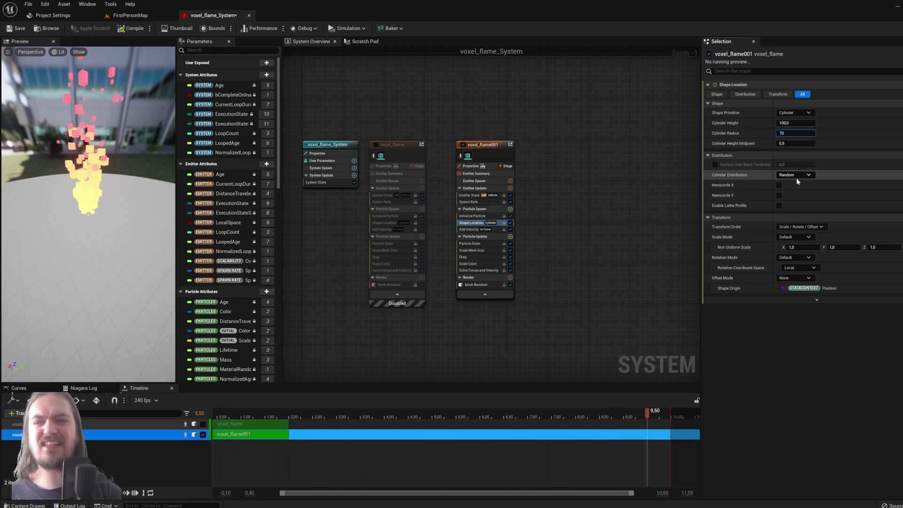
key(Return)
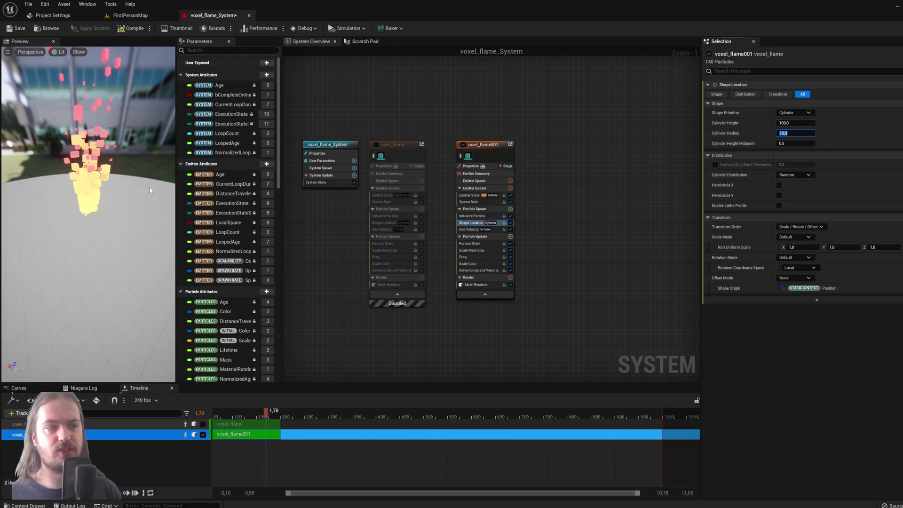
- Set the Shape Location cylinder height of the voxel_flame001 emitter to 50 and re-enable the voxel_flame emitter
click(795, 123)
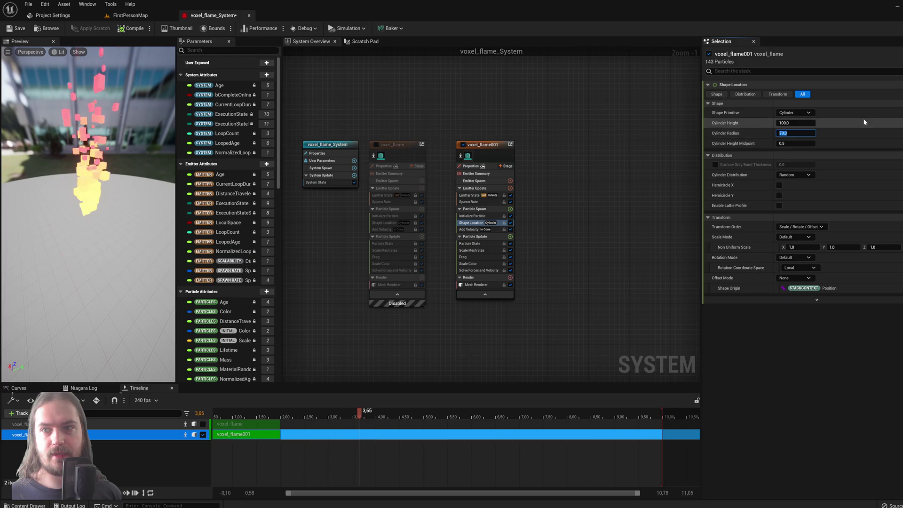
right_click(795, 123)
click(809, 143)
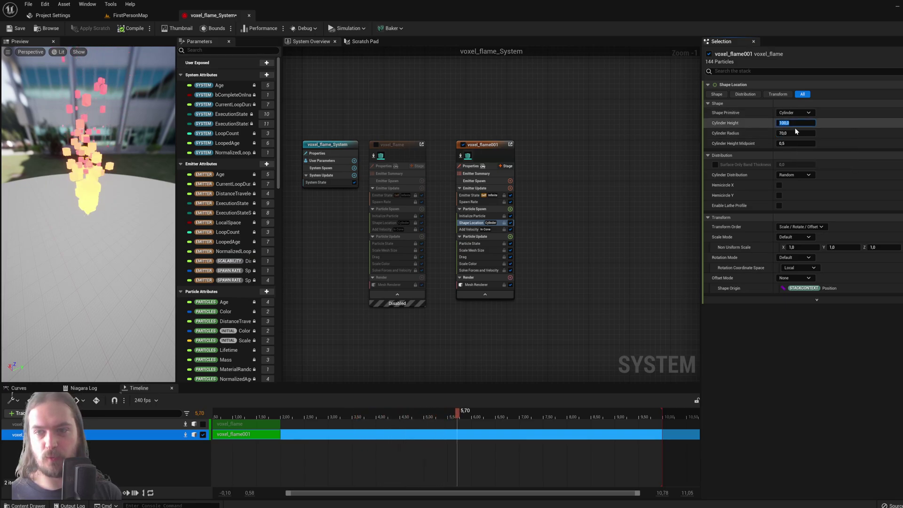
text(50)
key(Return)
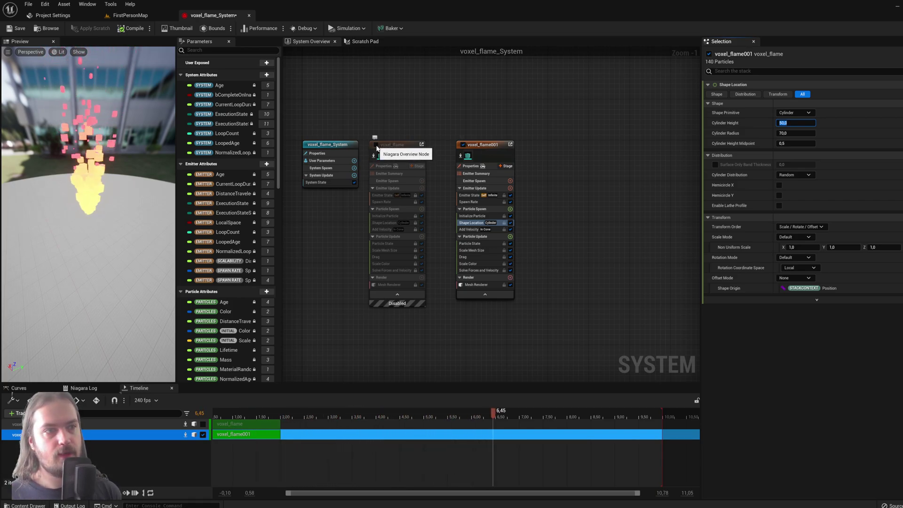
click(376, 145)
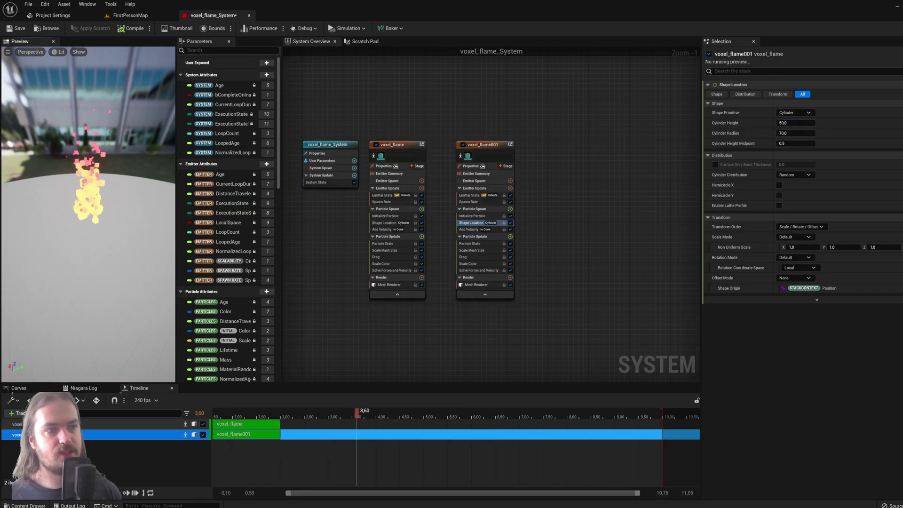
- Set the Spawn Rate of the voxel_flame emitter to 150 and check the combined flame in the preview
click(401, 202)
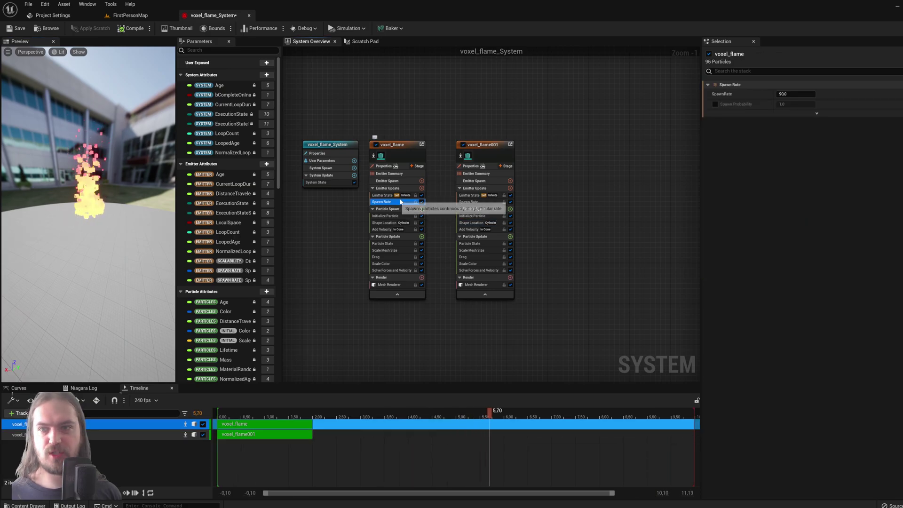
click(795, 93)
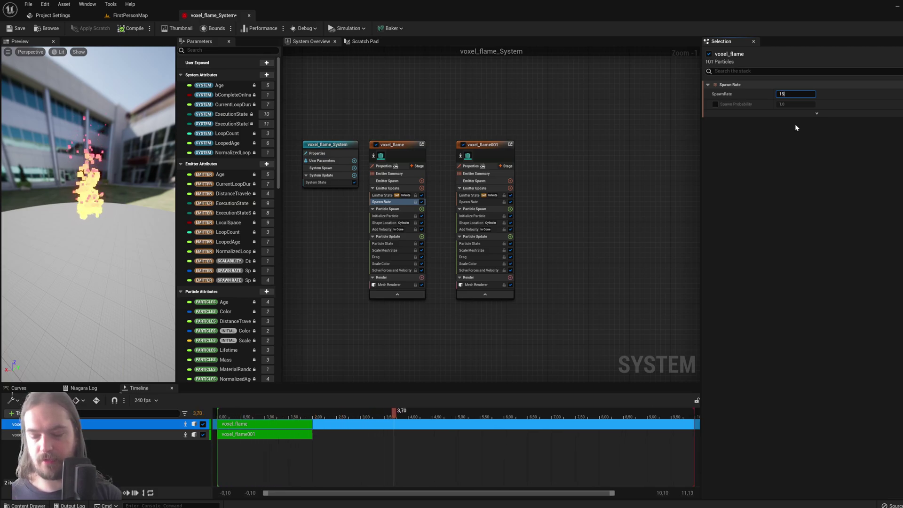
text(150)
key(Return)
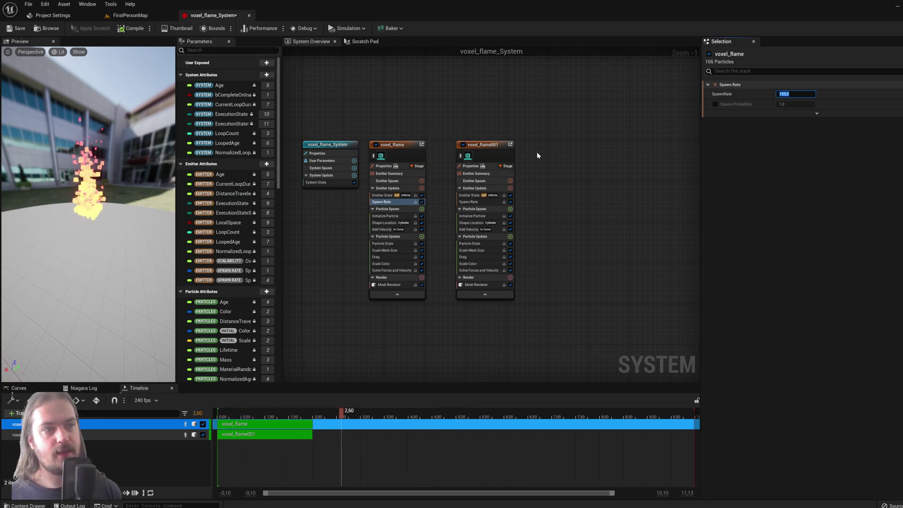
click(139, 185)
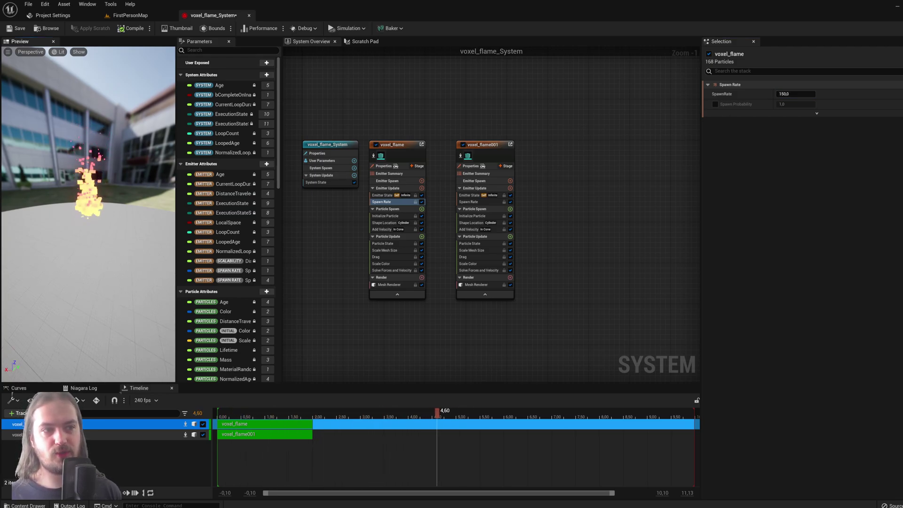
right_drag(139, 185, 145, 178)
drag(146, 178, 85, 187)
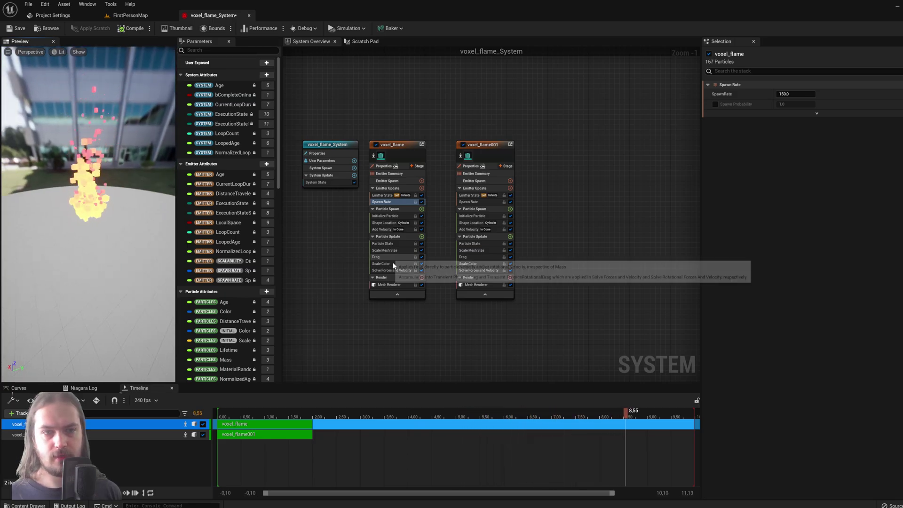
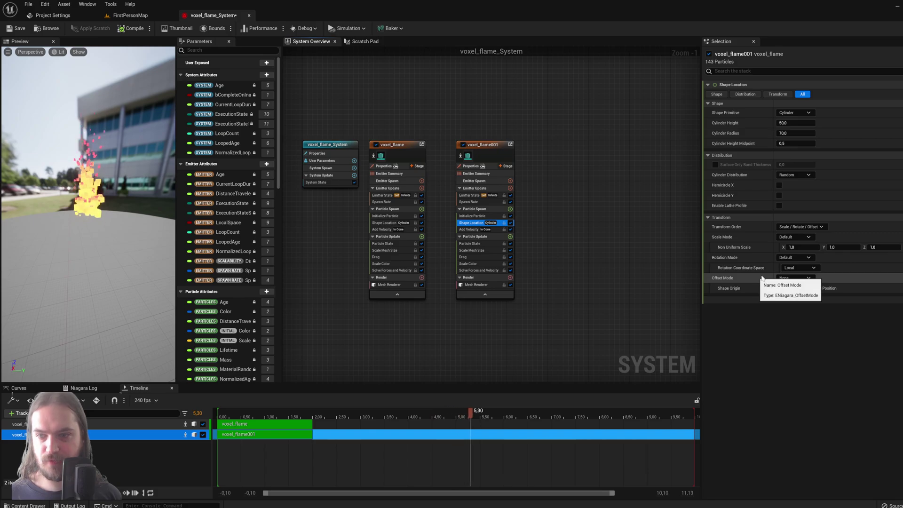
- Set the Shape Location offset mode of the voxel_flame001 emitter to Default with a Z offset of 100
click(796, 284)
click(796, 279)
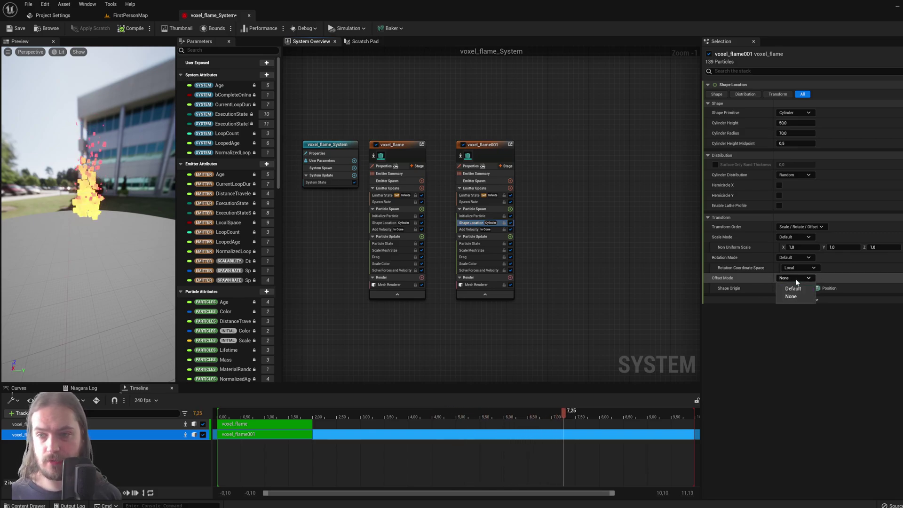
click(800, 289)
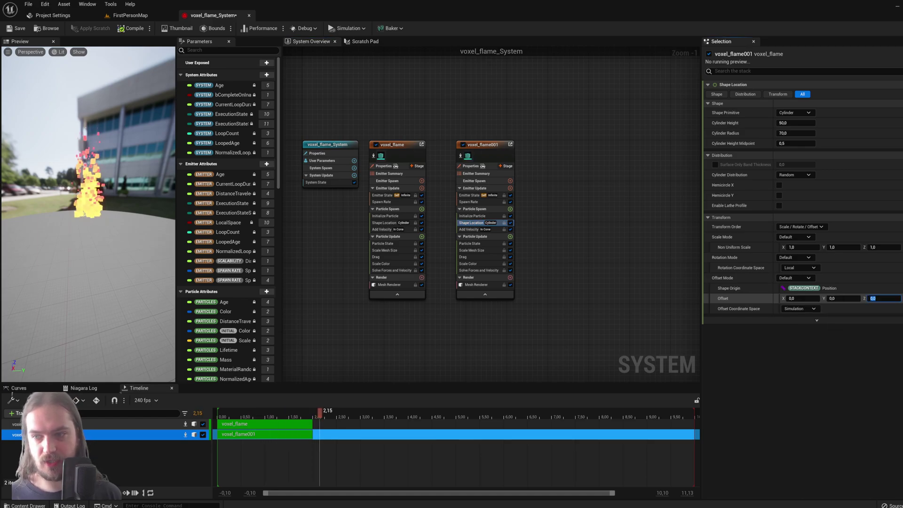
click(878, 299)
text(100)
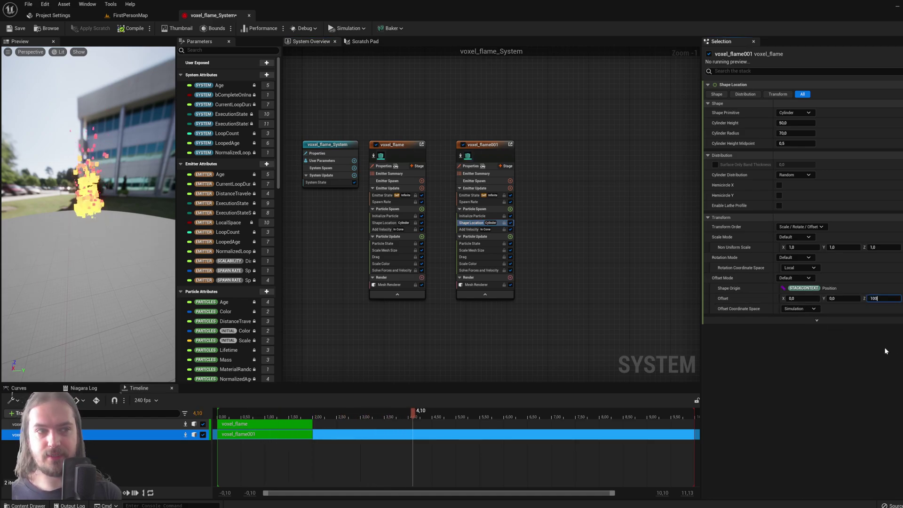
key(Return)
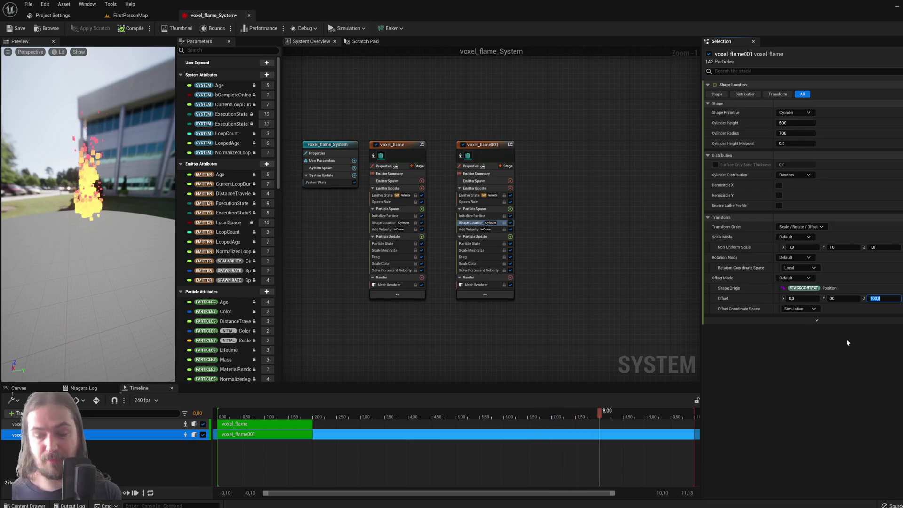
- Try a Shape Location Z offset of 250 on voxel_flame001, settle on 150, and inspect the flame in the preview
text(250)
key(Return)
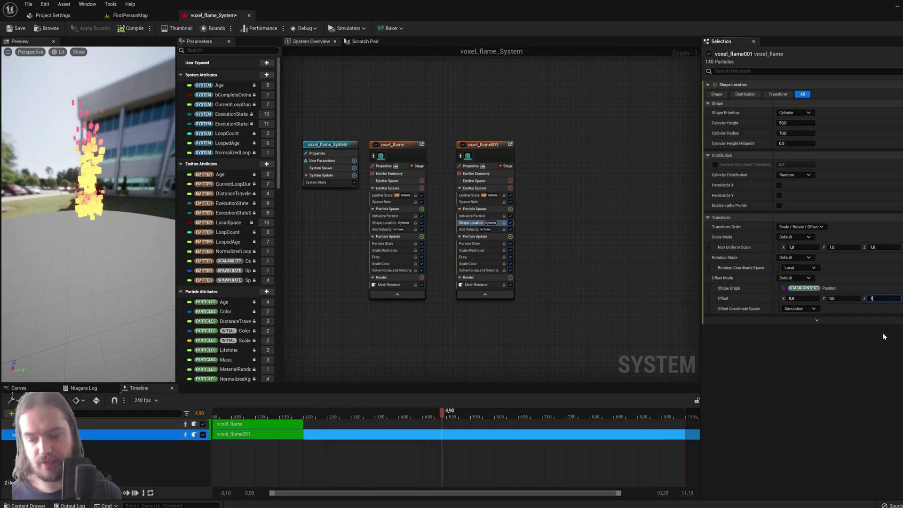
text(150)
key(Return)
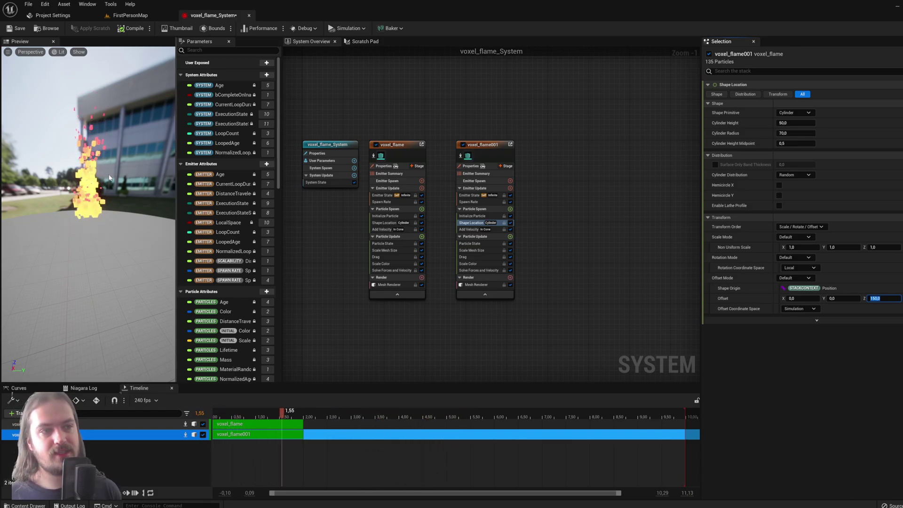
drag(88, 214, 79, 185)
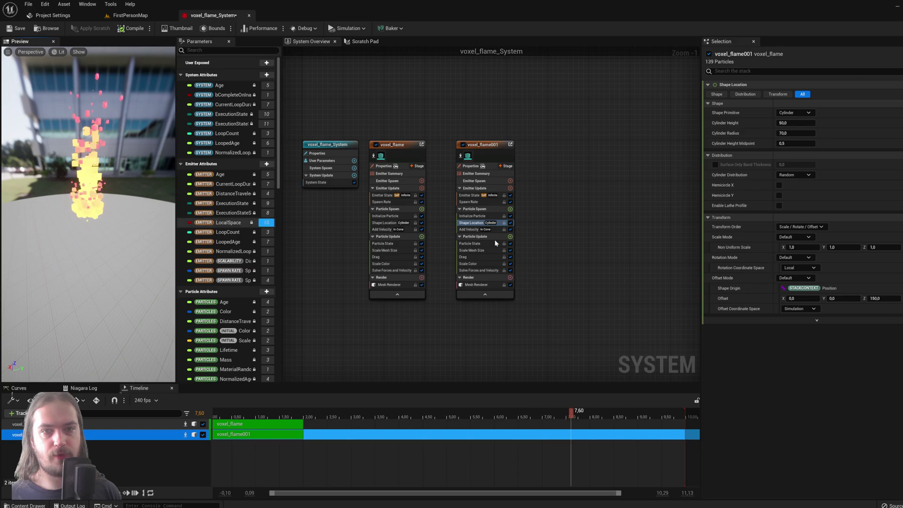
- Set the Initialize Particle maximum lifetime of the voxel_flame001 emitter to 1.5
click(489, 216)
click(811, 132)
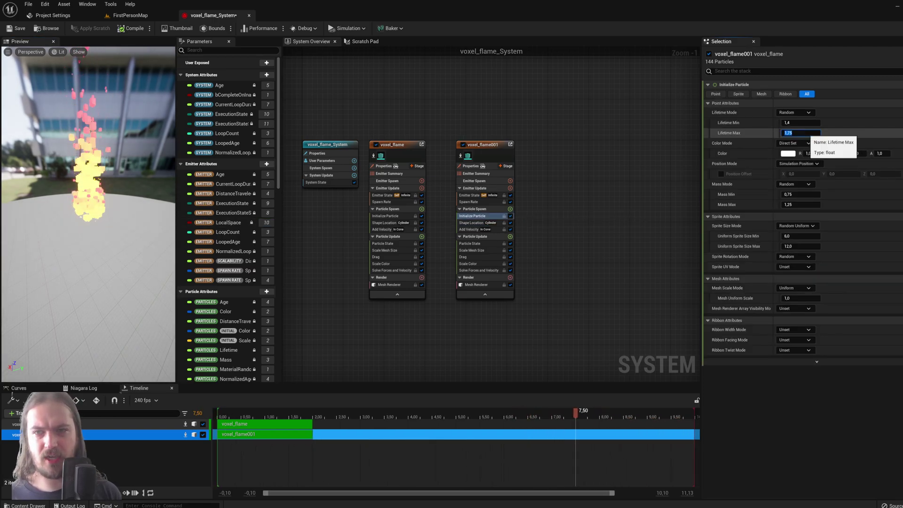
key(BackSpace)
key(BackSpace)
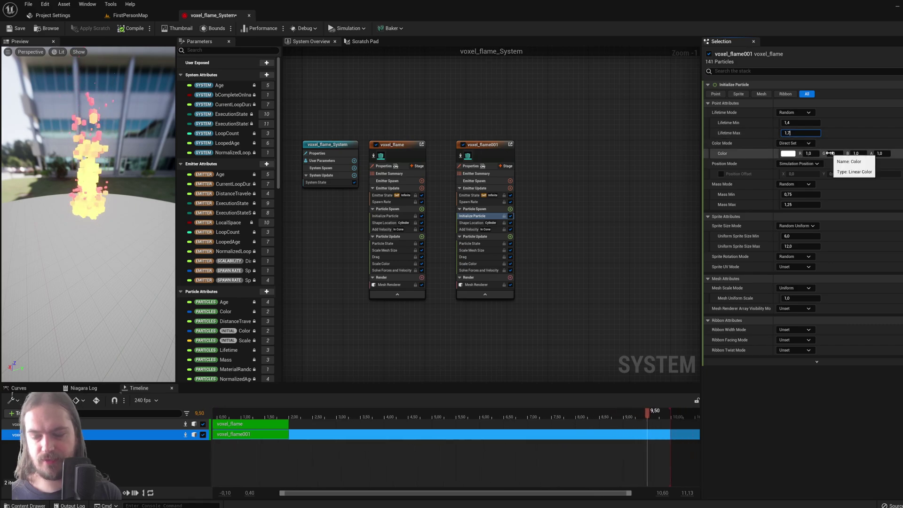
key(Return)
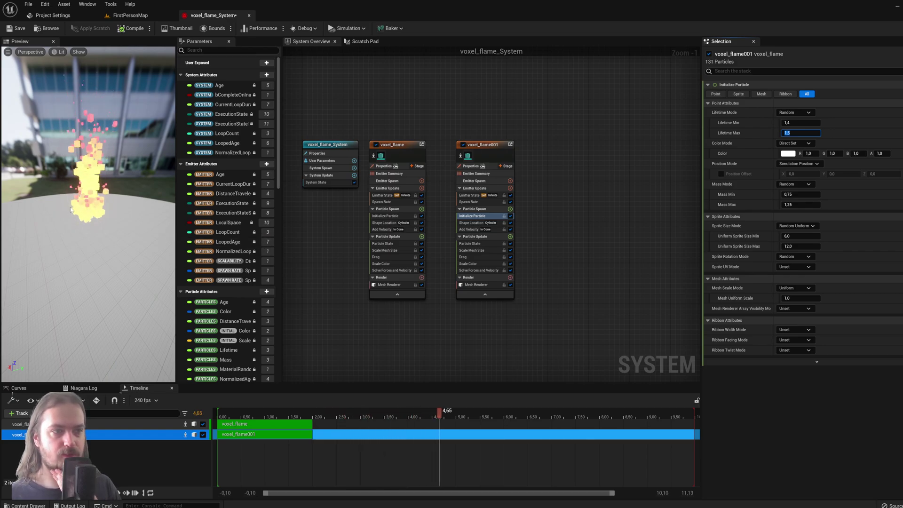
- Examine the combined flame from another angle in the preview and in the FirstPersonMap level
drag(72, 213, 111, 203)
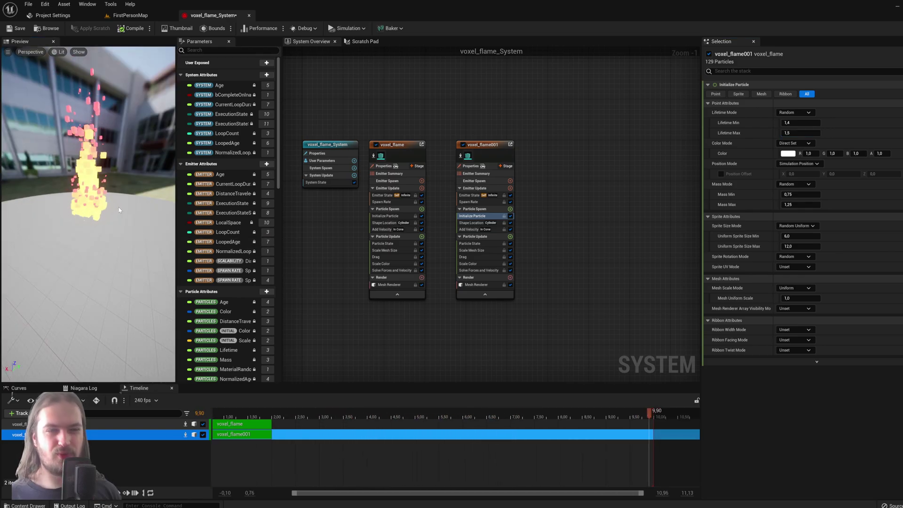
click(137, 17)
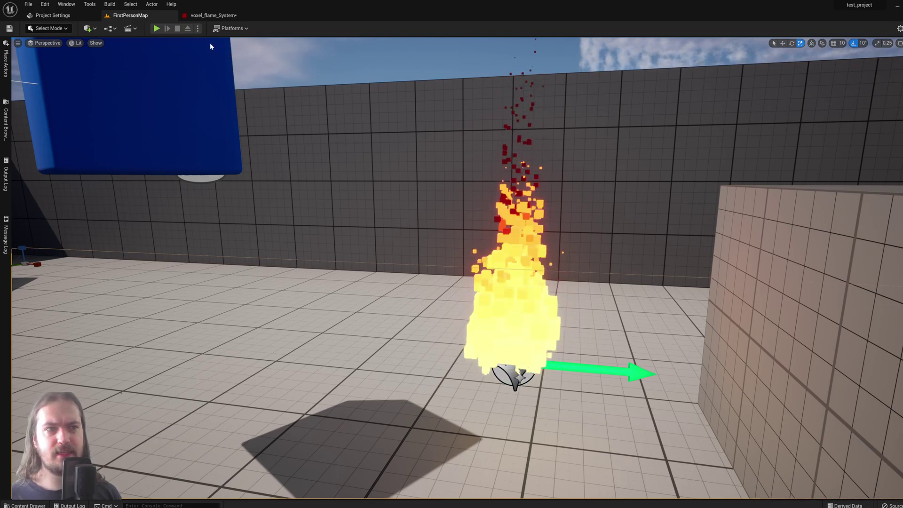
click(208, 16)
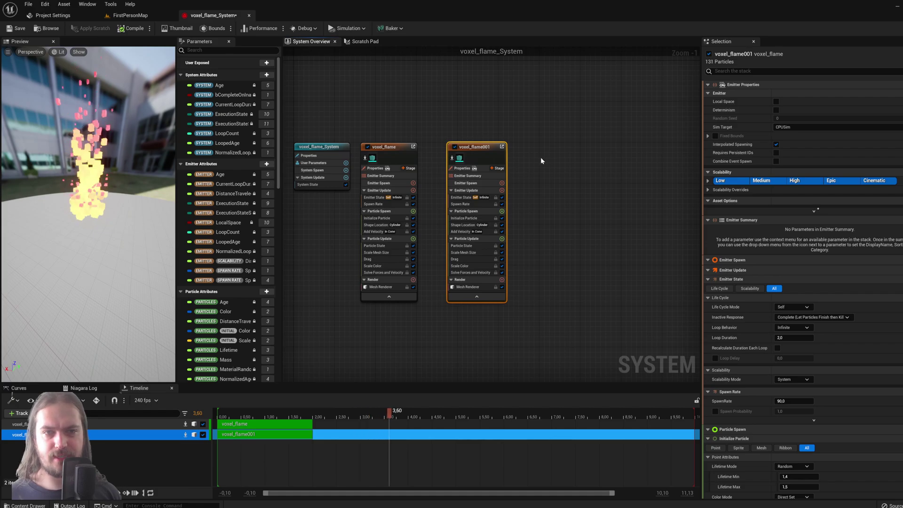
- Duplicate the voxel_flame001 emitter and open the Scale Color module of the copy
key(ctrl+d)
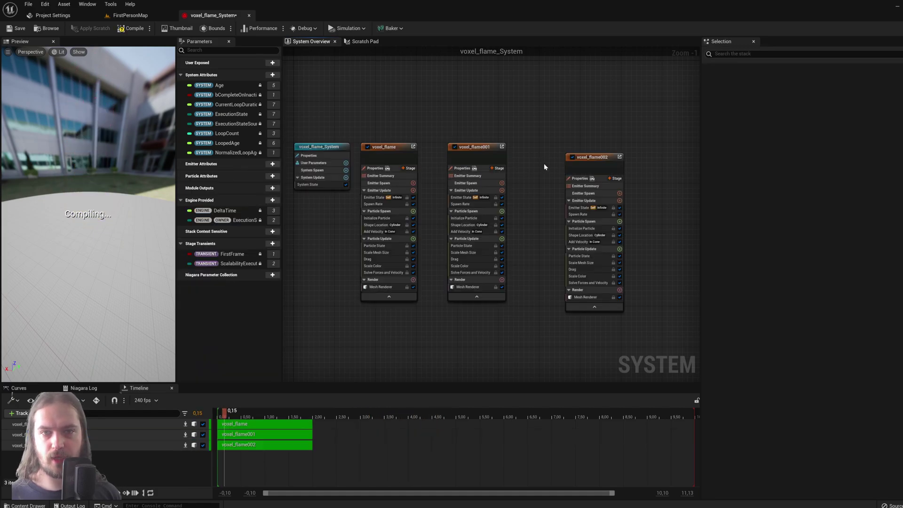
click(531, 265)
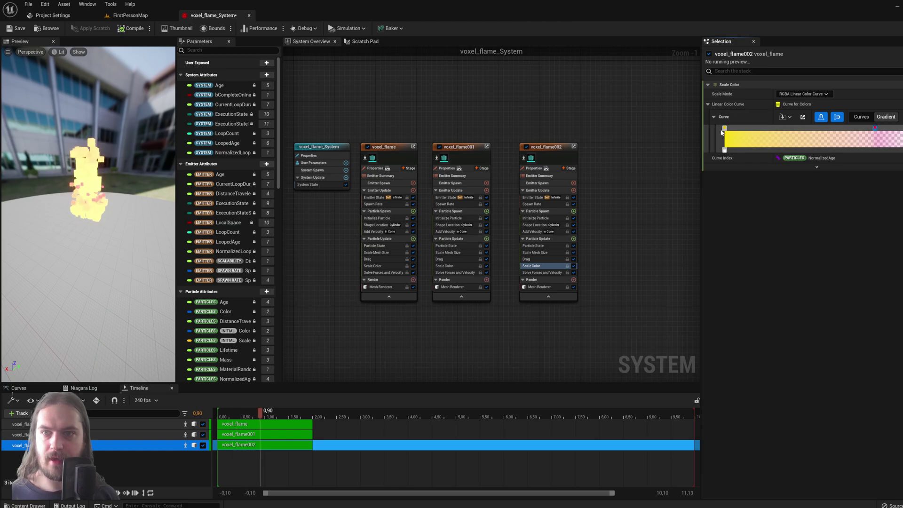
- Darken the red colour key in the voxel_flame001 Scale Color gradient to a value of about 0.453
click(451, 266)
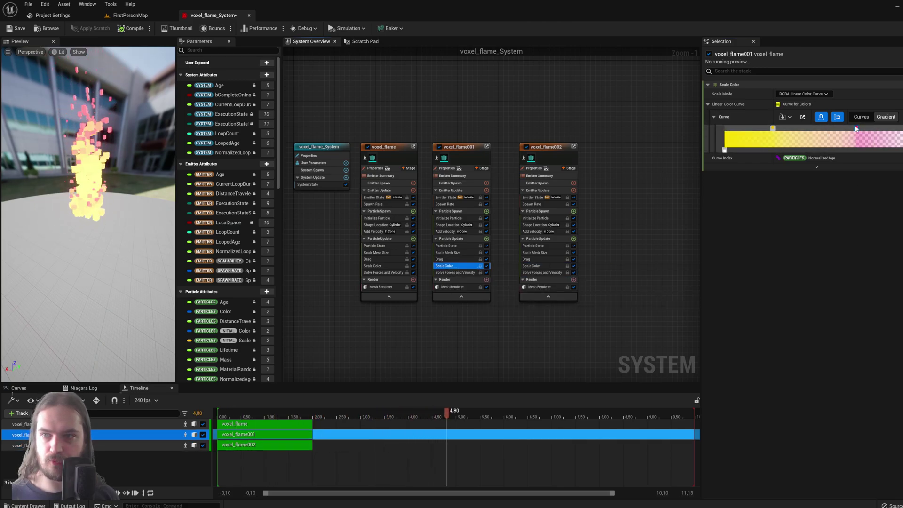
double_click(857, 130)
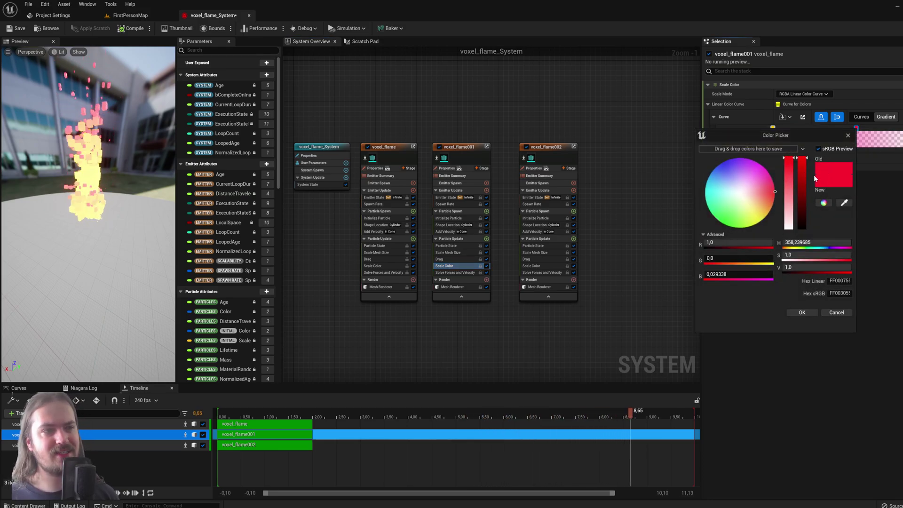
drag(806, 159, 810, 168)
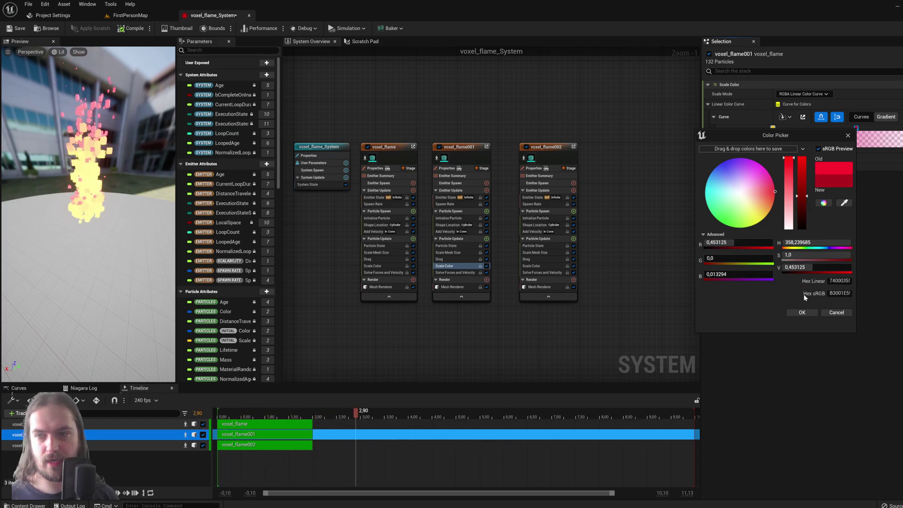
click(809, 311)
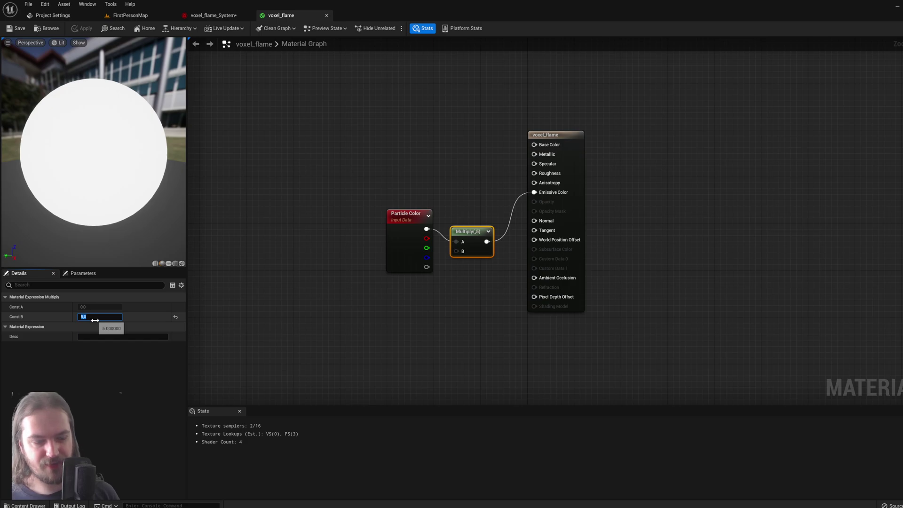
- Adjust the Const B value of the Multiply node in the voxel_flame material and apply the material
click(312, 351)
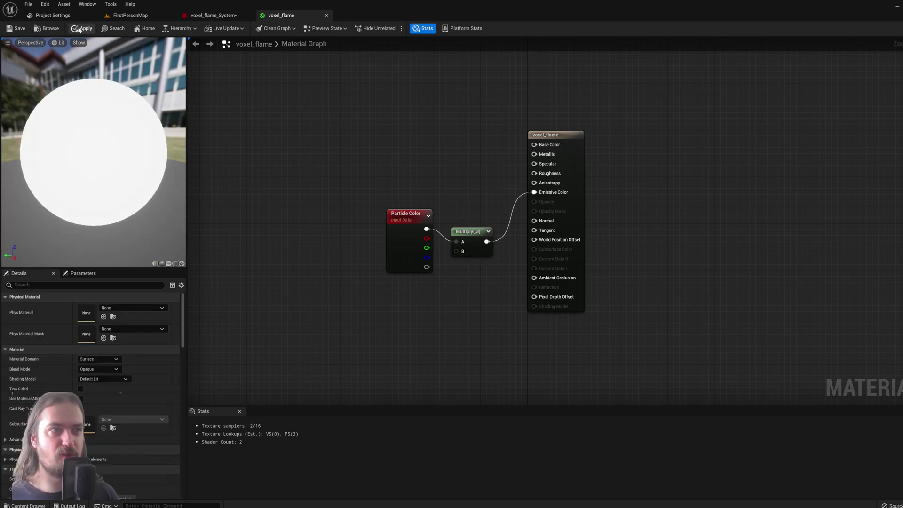
click(103, 29)
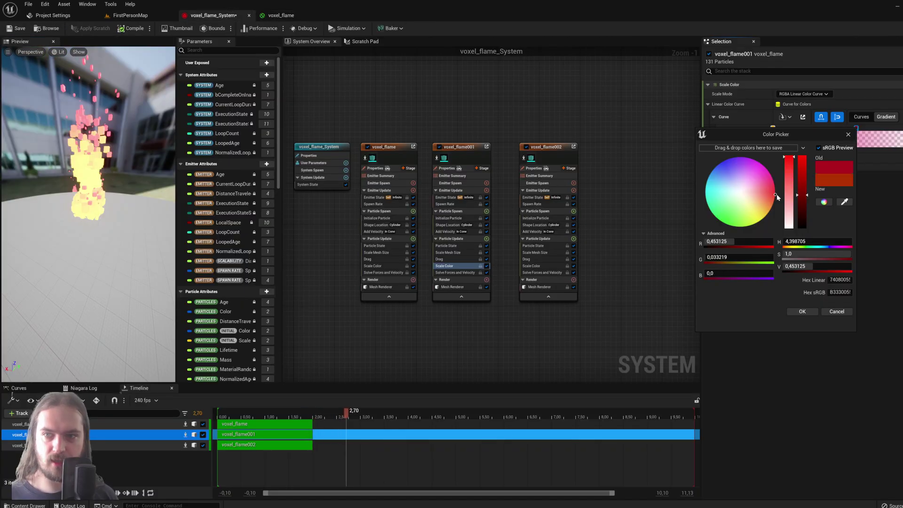
- Shift the dark red key of the voxel_flame001 Scale Color gradient to orange-red, about R 0.453, G 0.023, B 0, and copy its linear hex value
drag(777, 197, 782, 199)
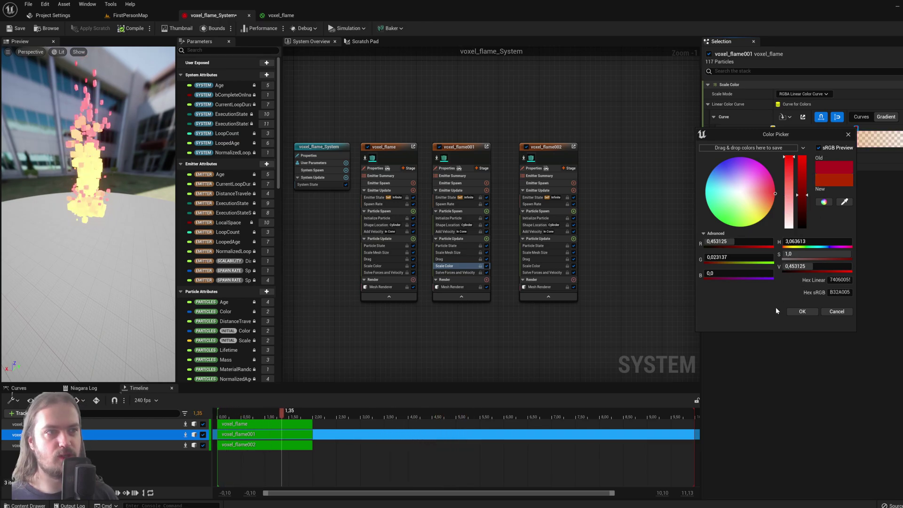
click(803, 311)
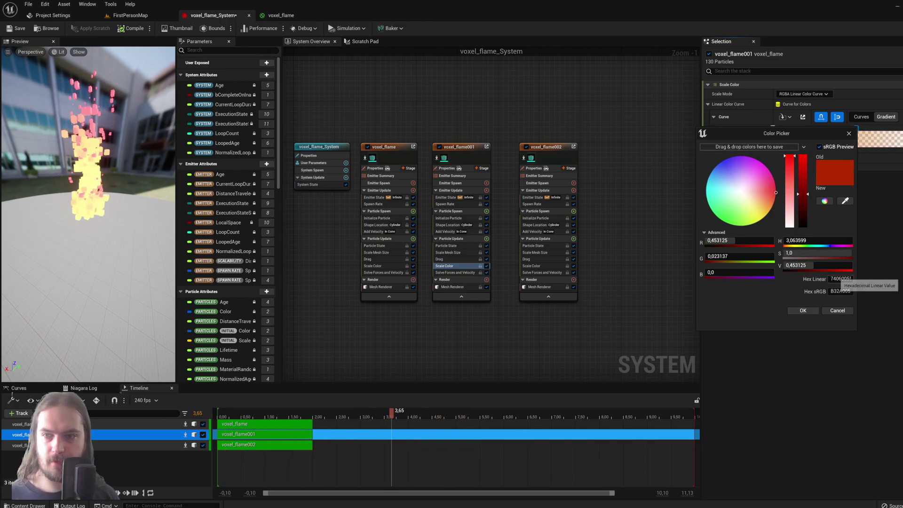
click(841, 279)
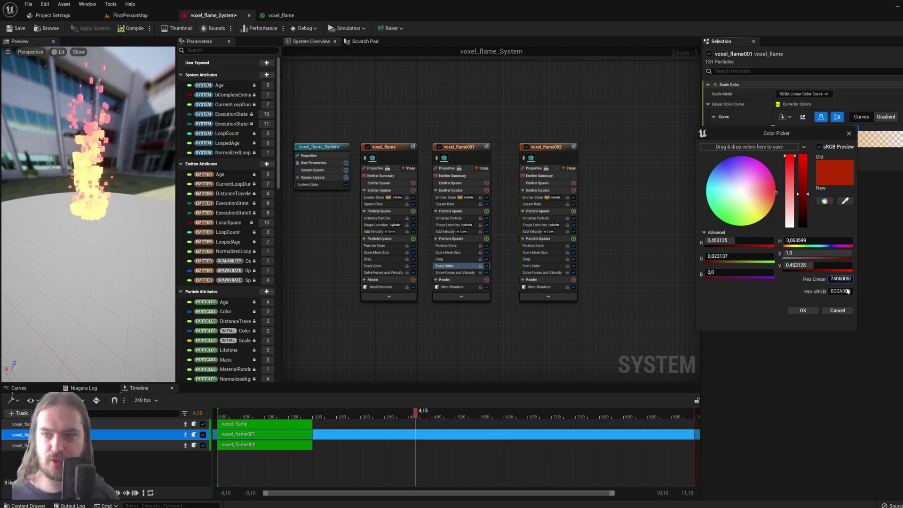
click(803, 310)
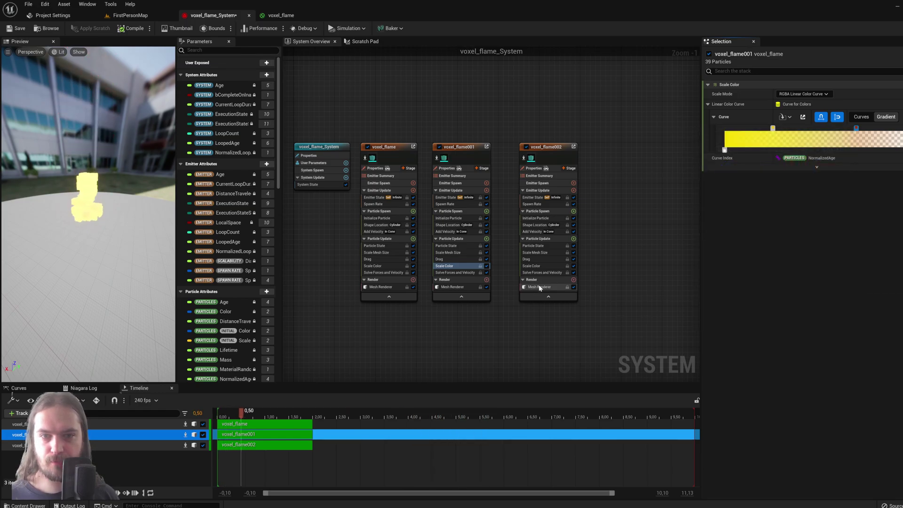
- Set the first colour key of the voxel_flame002 Scale Color gradient to the copied orange-red
click(553, 267)
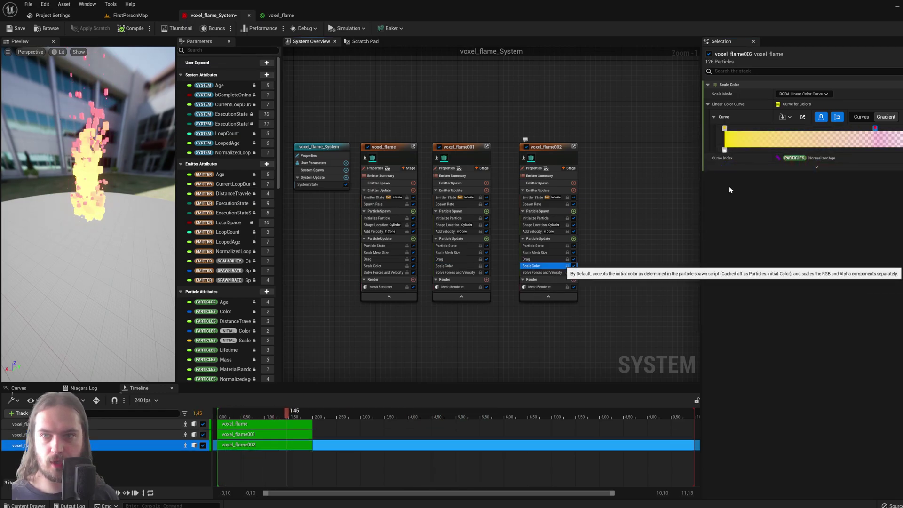
double_click(725, 129)
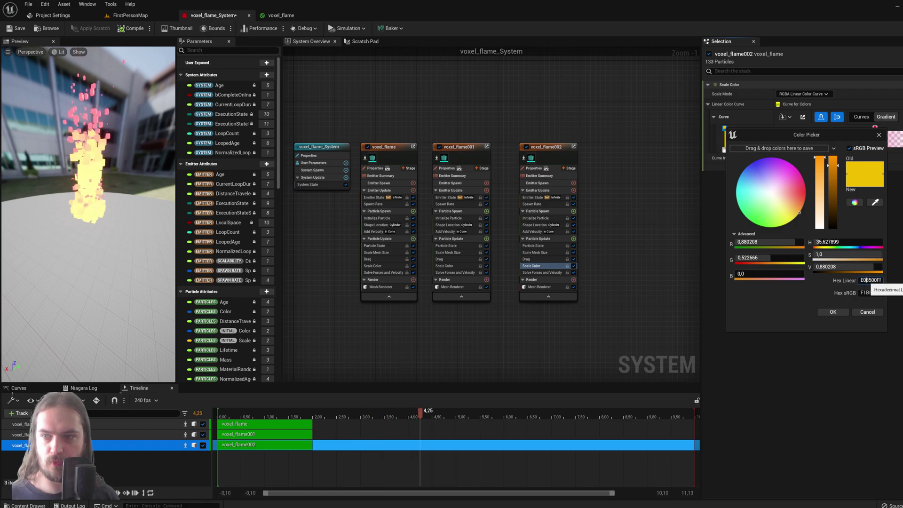
click(833, 313)
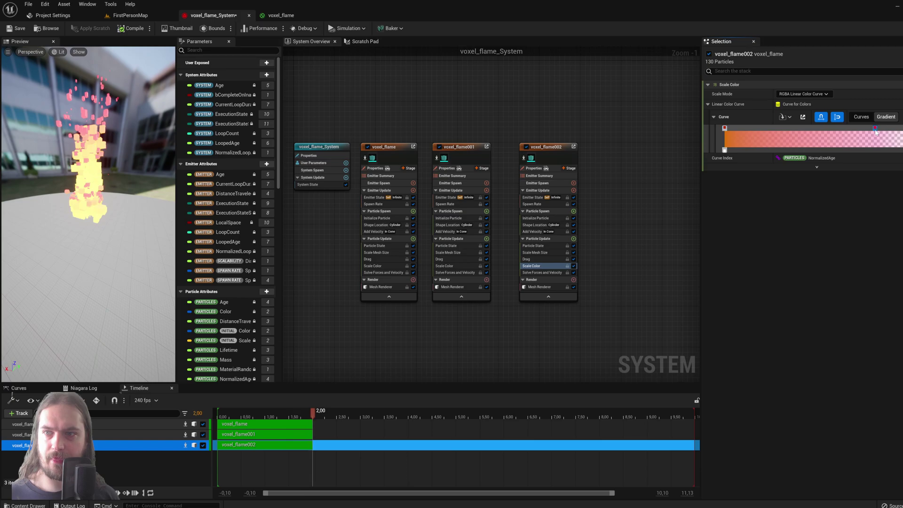
- Darken the red colour key in the voxel_flame002 Scale Color gradient to a value of about 0.023
double_click(875, 128)
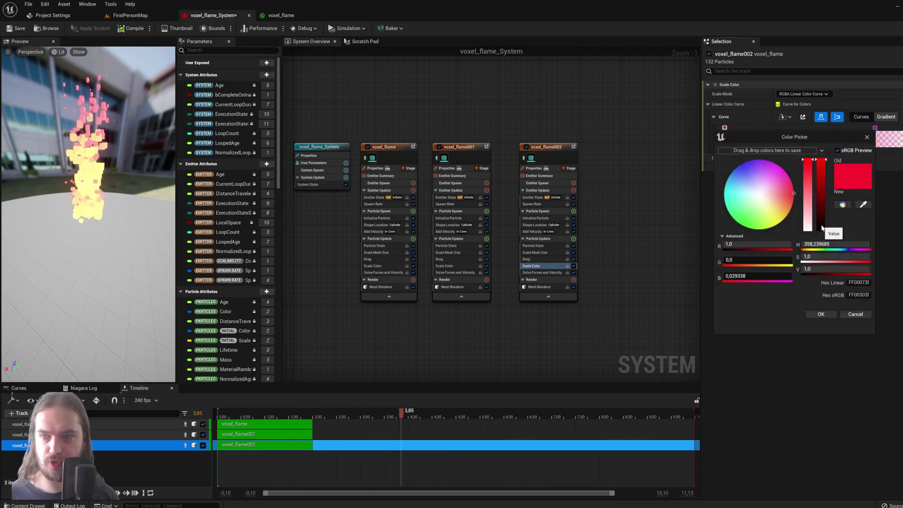
click(822, 227)
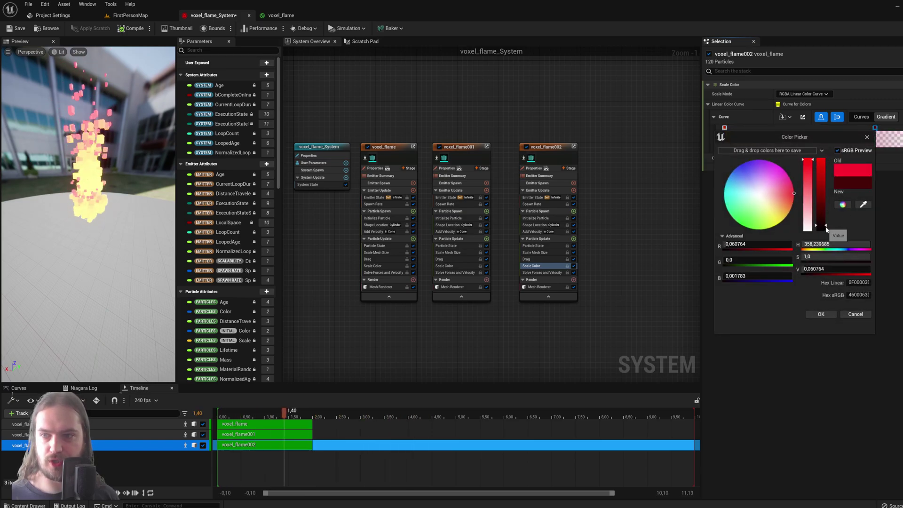
drag(827, 228, 827, 229)
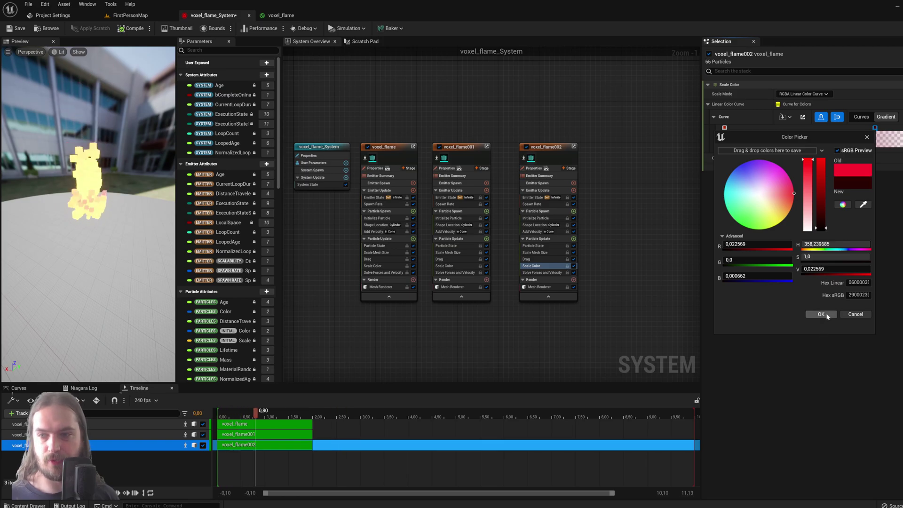
click(822, 314)
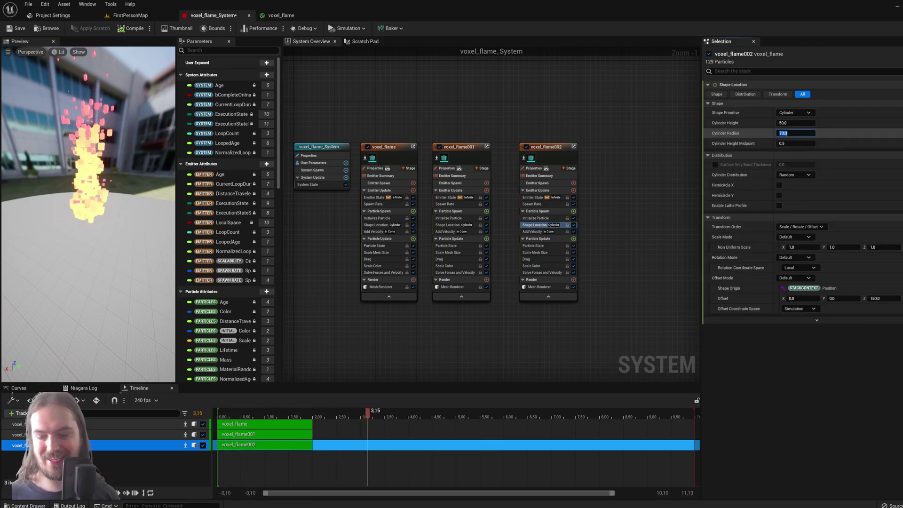
- Set the Shape Location cylinder radius of the voxel_flame002 emitter to 50
text(50)
key(Return)
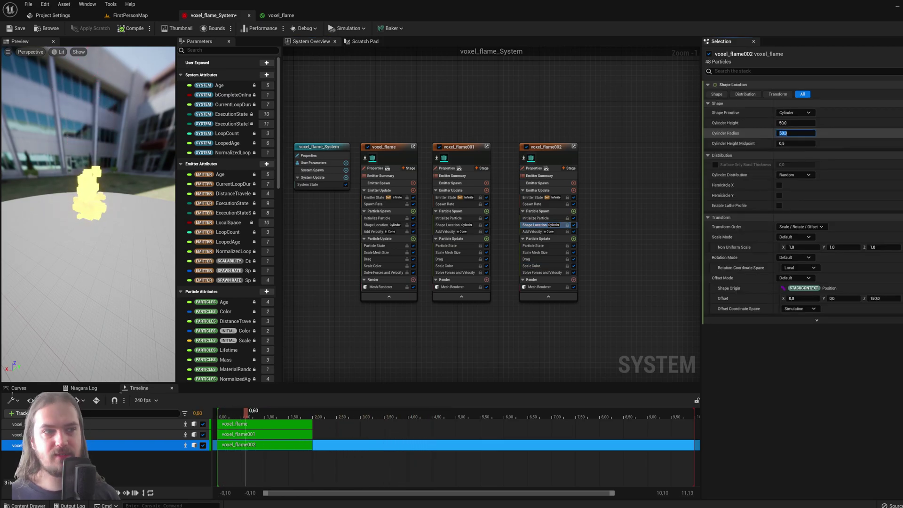
click(487, 267)
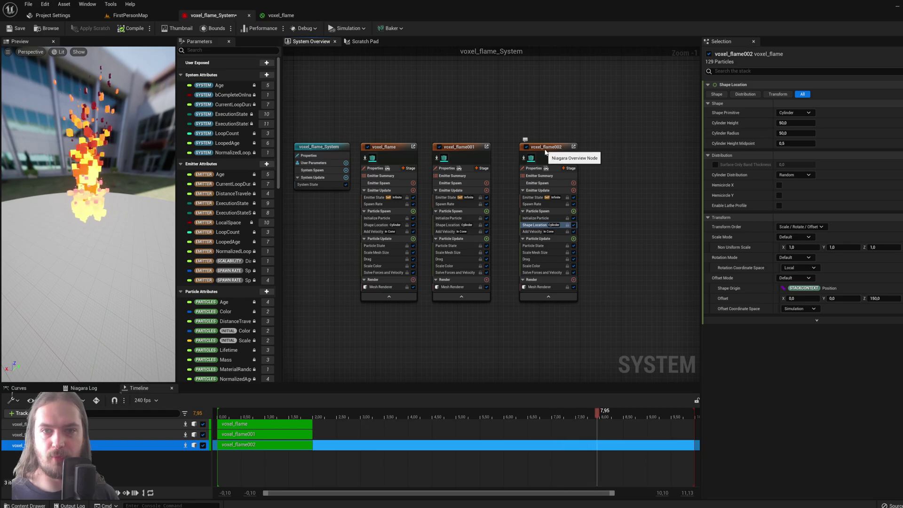
- Lower the voxel_flame002 Scale Mesh Size curve key at 0.2 to 0.25 and set its Shape Location Z offset to 500
click(546, 254)
drag(785, 151, 784, 161)
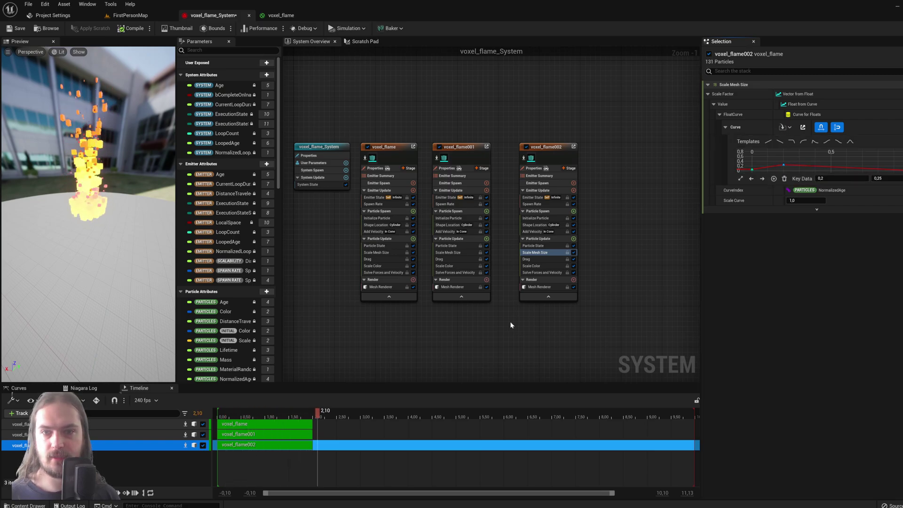
click(536, 225)
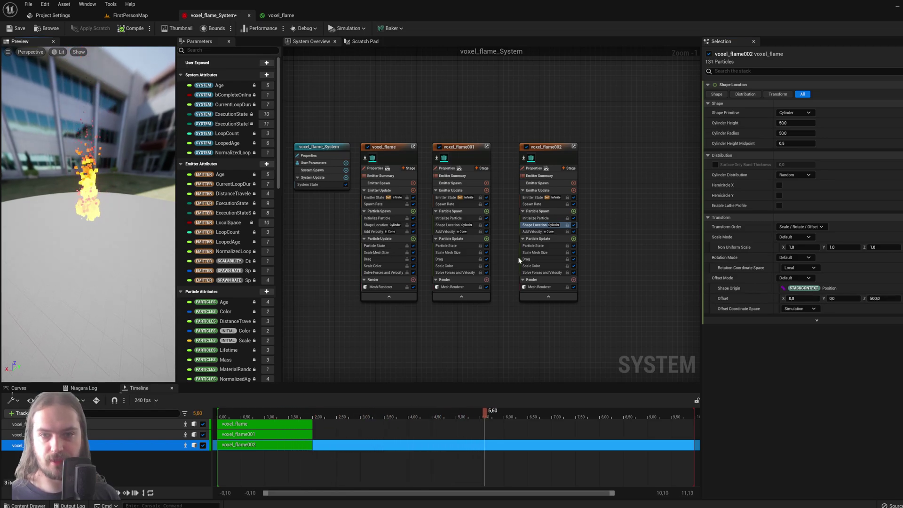
click(534, 266)
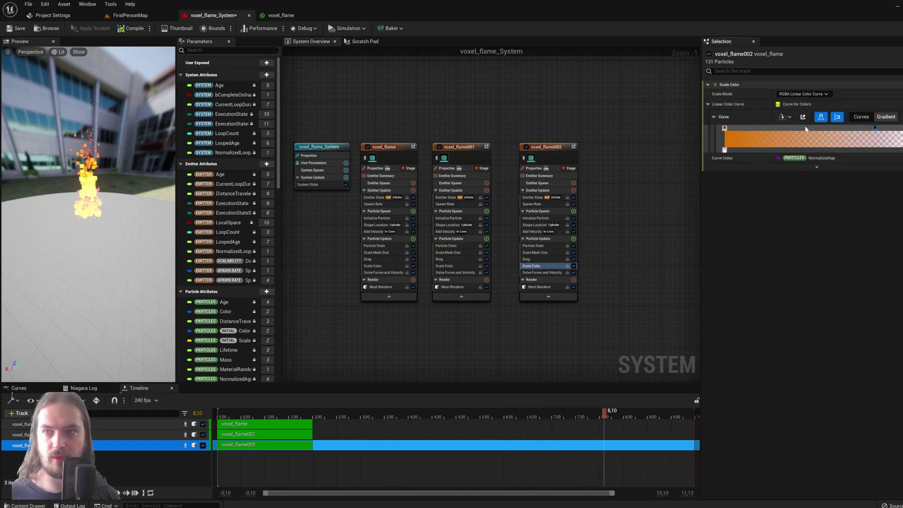
click(373, 265)
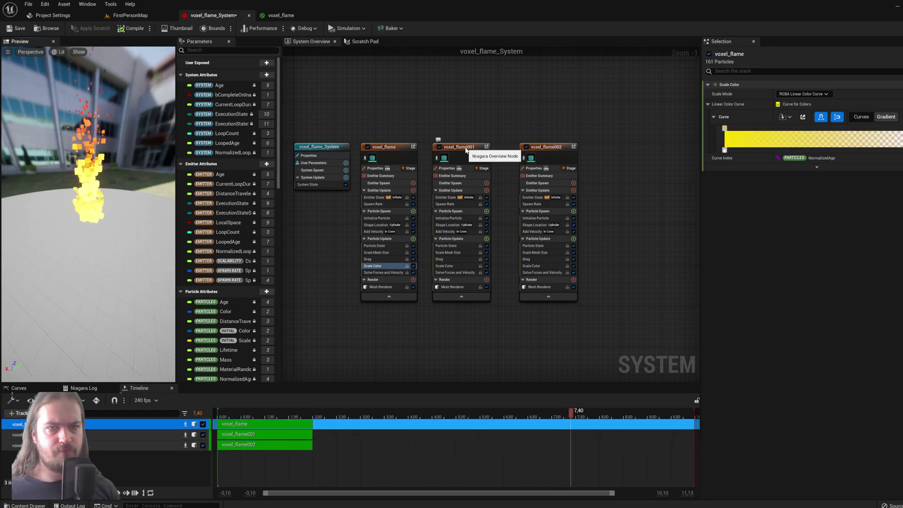
- Set the Add Velocity speed range of the voxel_flame001 emitter to a minimum of 500 and a maximum of 800
click(466, 149)
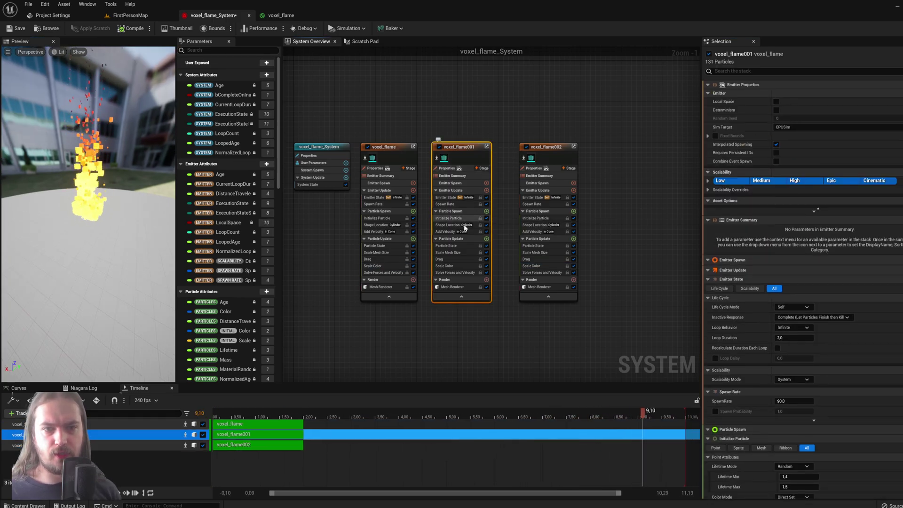
click(451, 232)
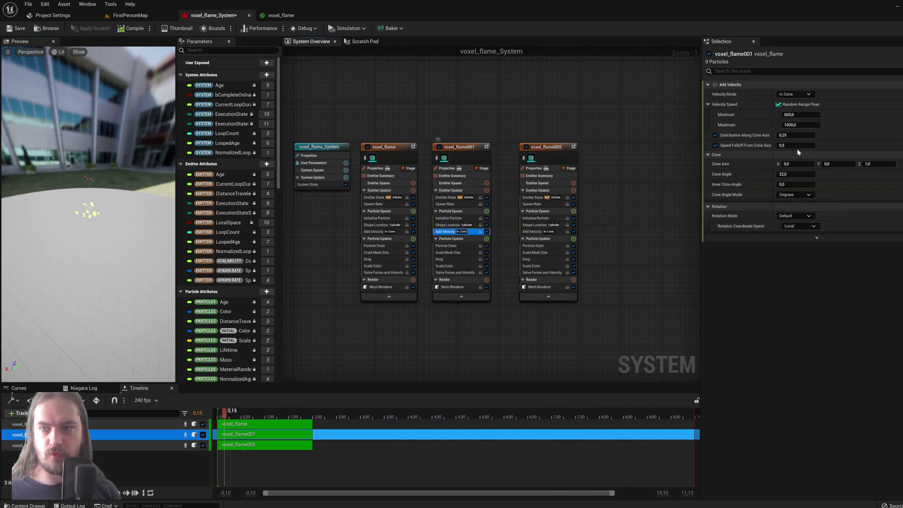
click(800, 125)
text(80)
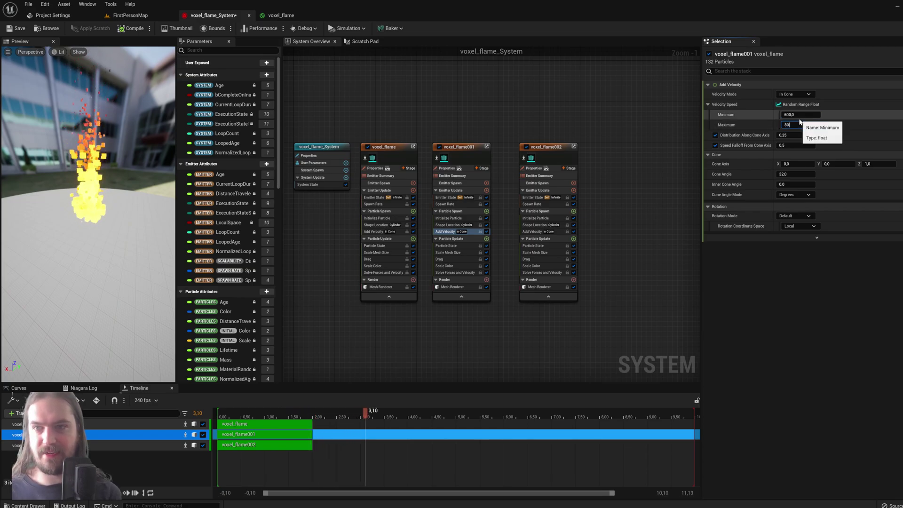
text(0)
click(799, 114)
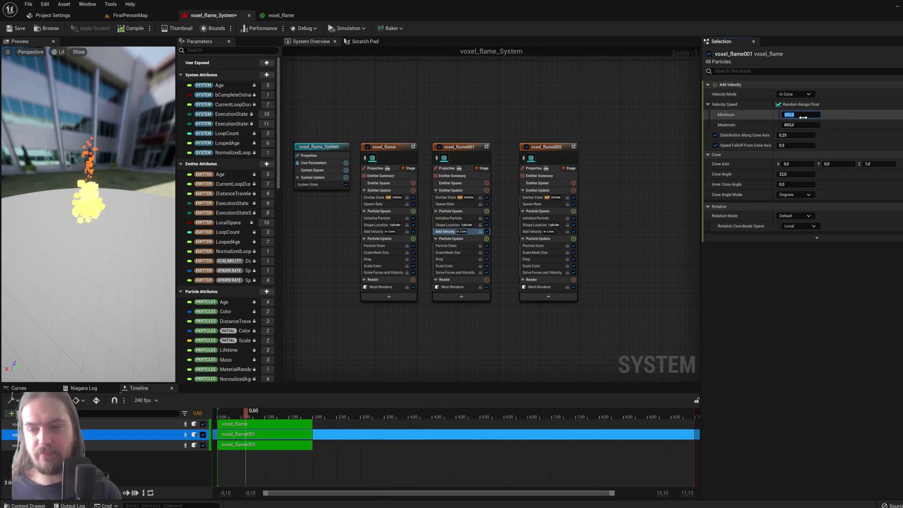
text(500)
key(Return)
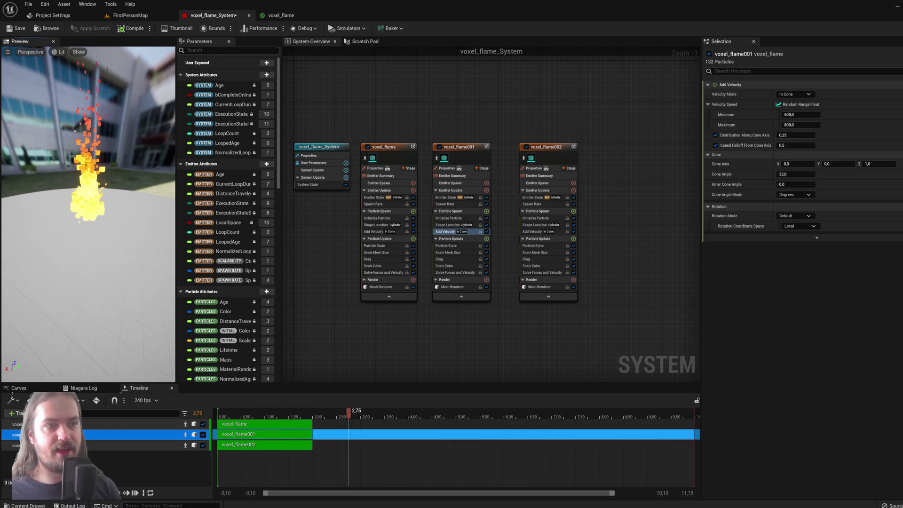
drag(57, 235, 94, 235)
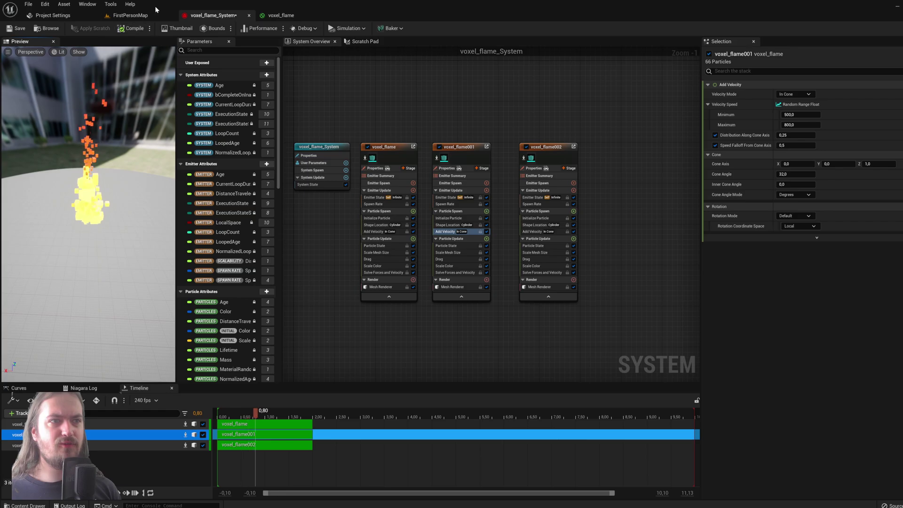
- Place the voxel flame system from the tutorial content folder into the FirstPersonMap level beside the existing flame
click(141, 15)
right_drag(452, 254, 499, 320)
key(ctrl+space)
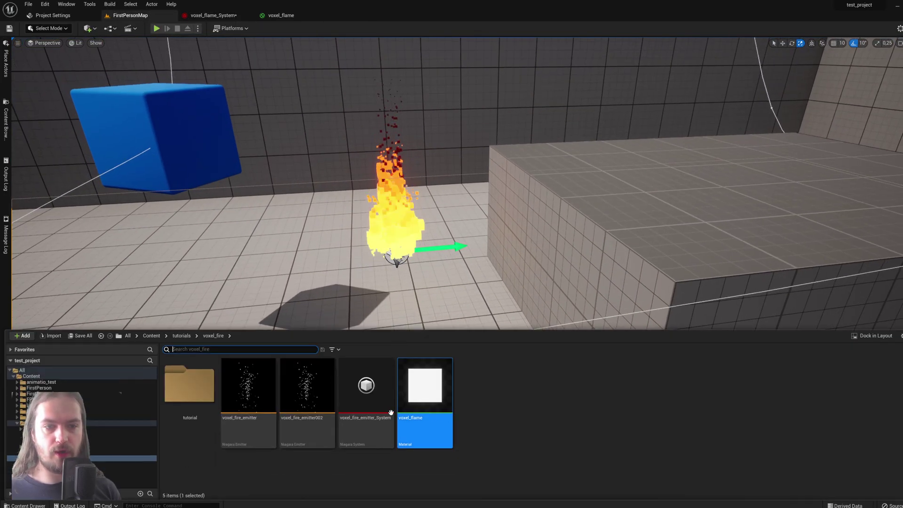
double_click(215, 397)
drag(307, 391, 300, 287)
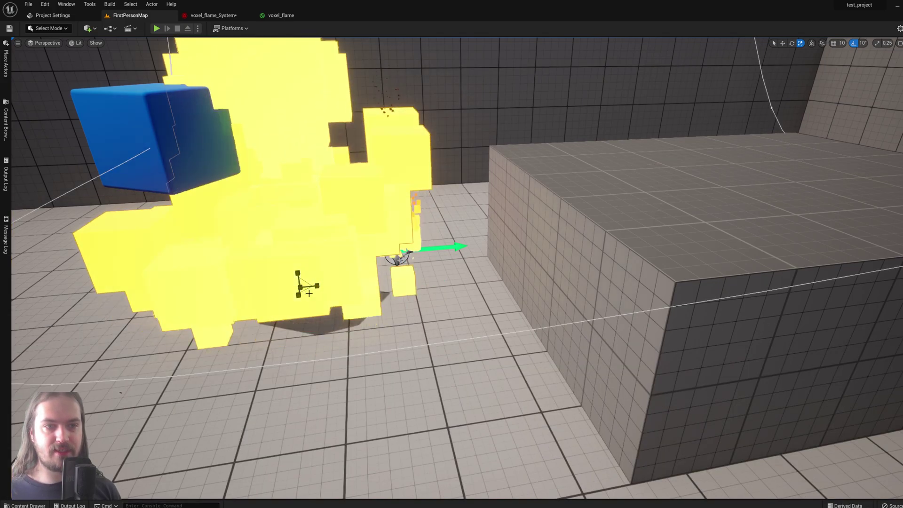
- Undo the last change made to the placed flame in the level
key(s)
right_drag(309, 290, 273, 269)
key(s)
key(w)
right_drag(26, 94, 18, 90)
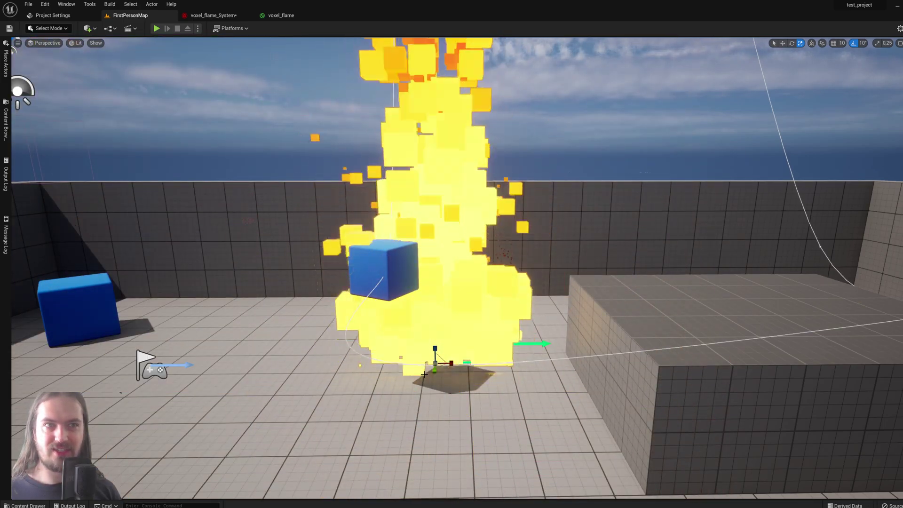
key(ctrl+z)
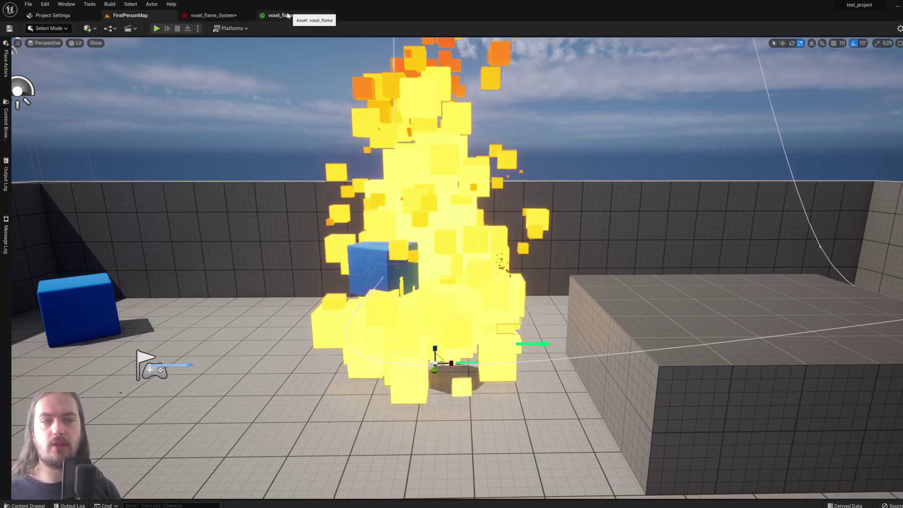
- Enable Local Space in the emitter properties of voxel_flame, voxel_flame001 and voxel_flame002 in voxel_flame_System
click(215, 16)
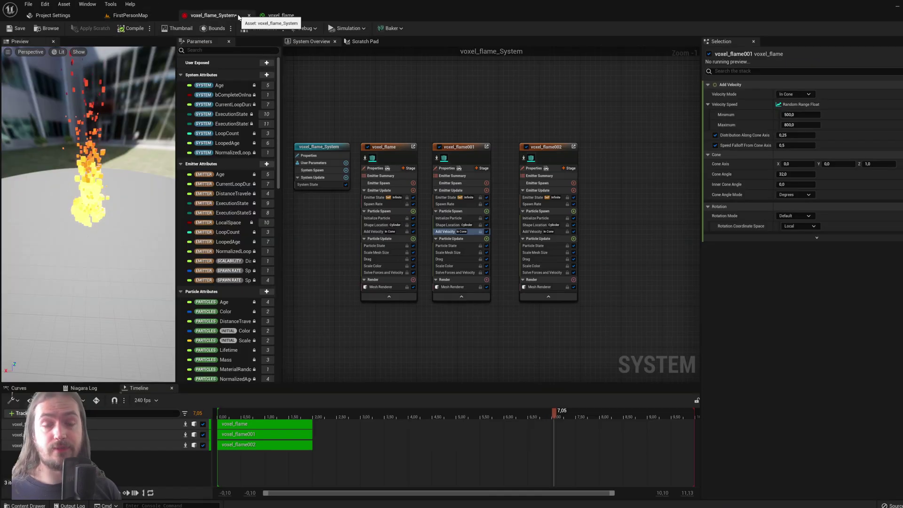
click(363, 145)
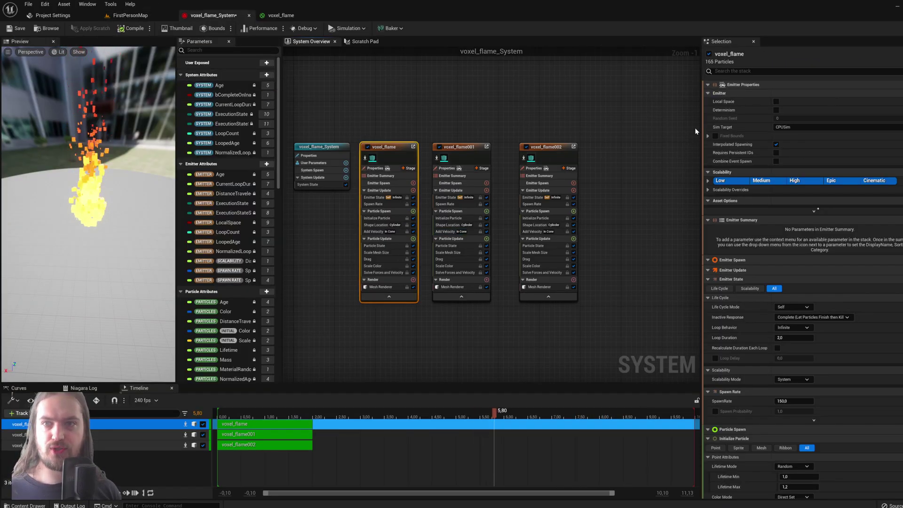
click(776, 101)
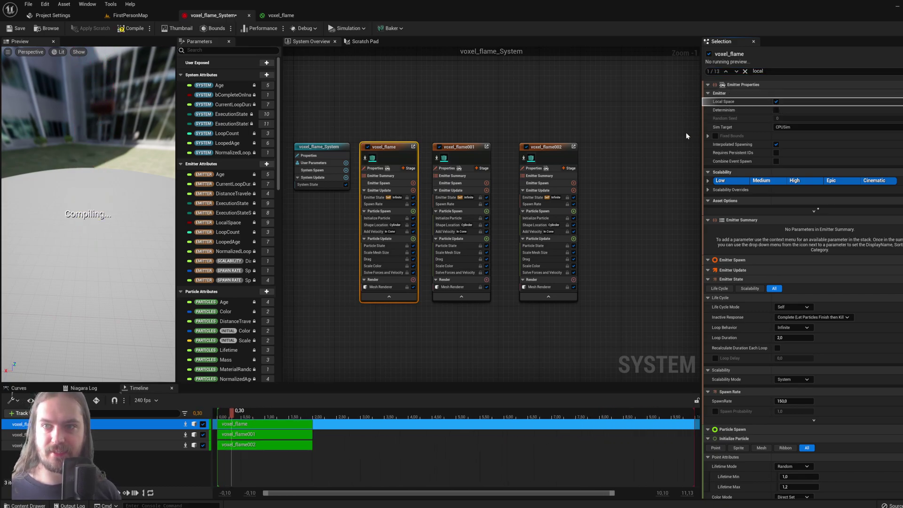
click(457, 149)
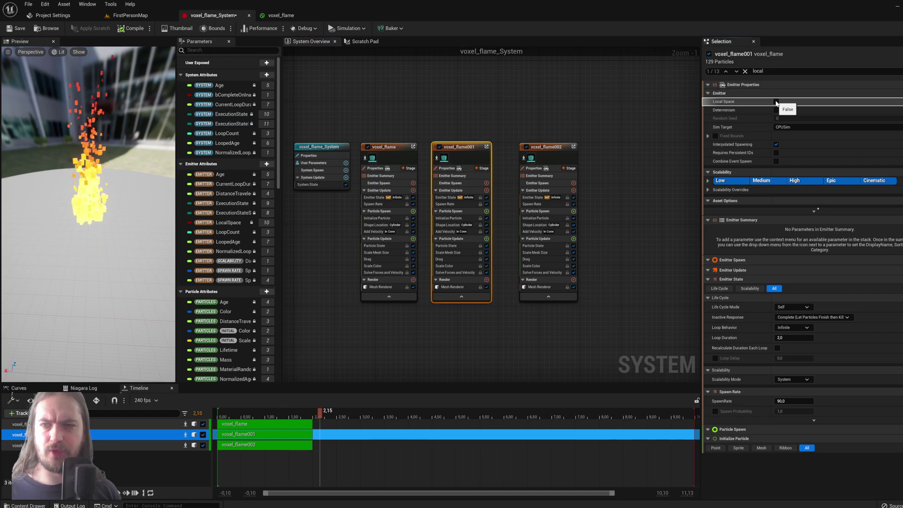
click(542, 164)
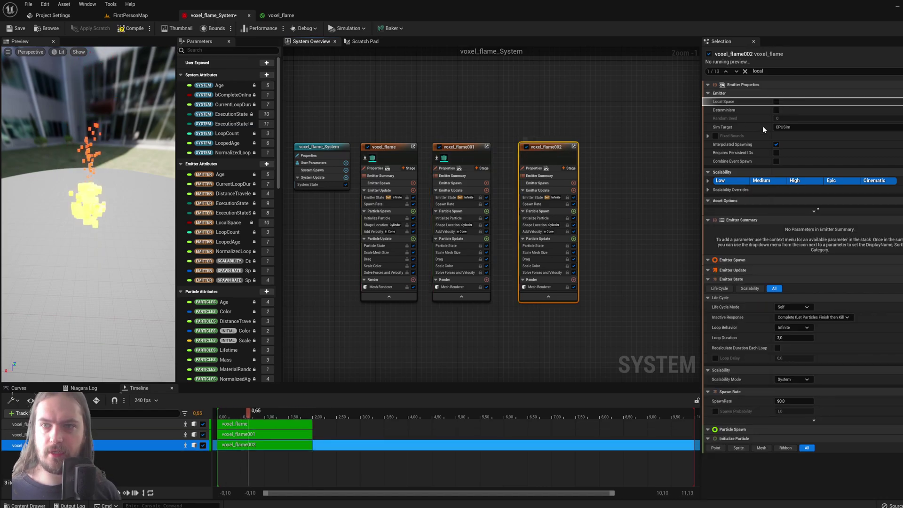
click(777, 102)
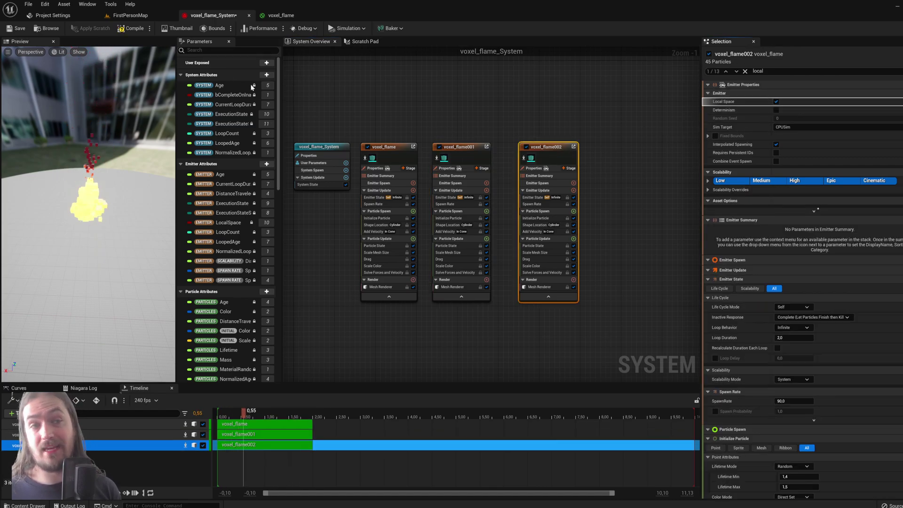
- Check the flame in FirstPersonMap, save the voxel_flame_System asset and return to the level
click(136, 17)
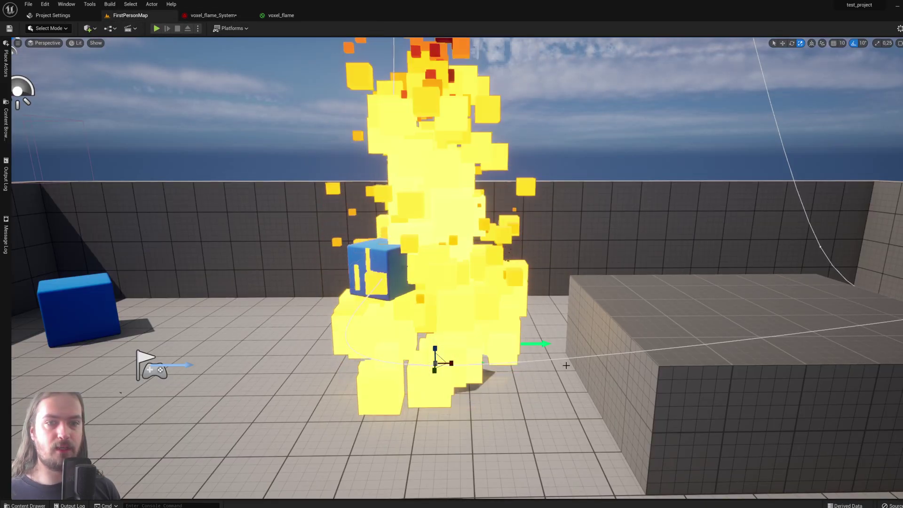
click(212, 16)
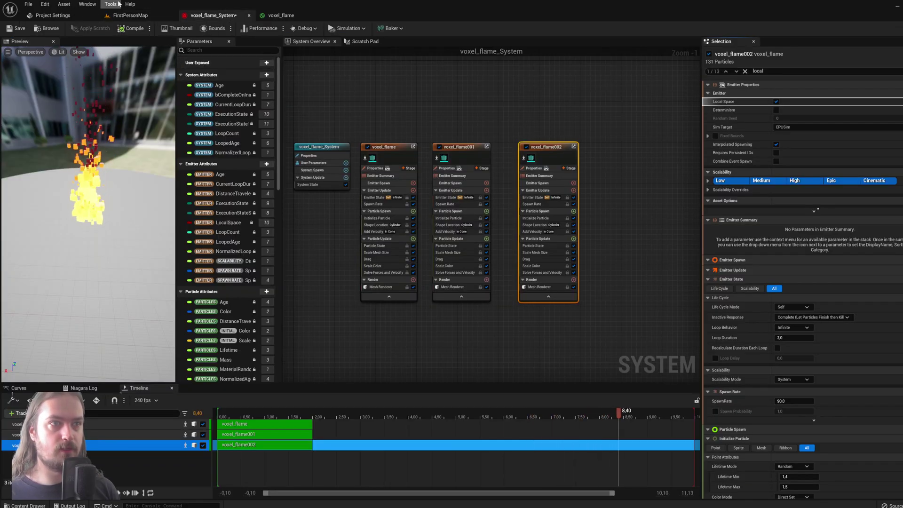
click(311, 82)
click(130, 15)
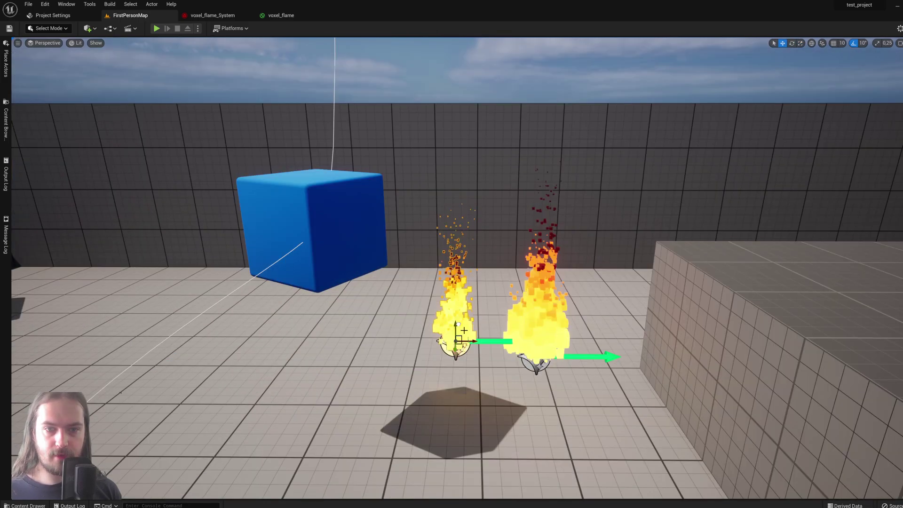
- Examine the two voxel flames in the level up close, from a distance and from the opposite side
scroll(458, 268, up, 4)
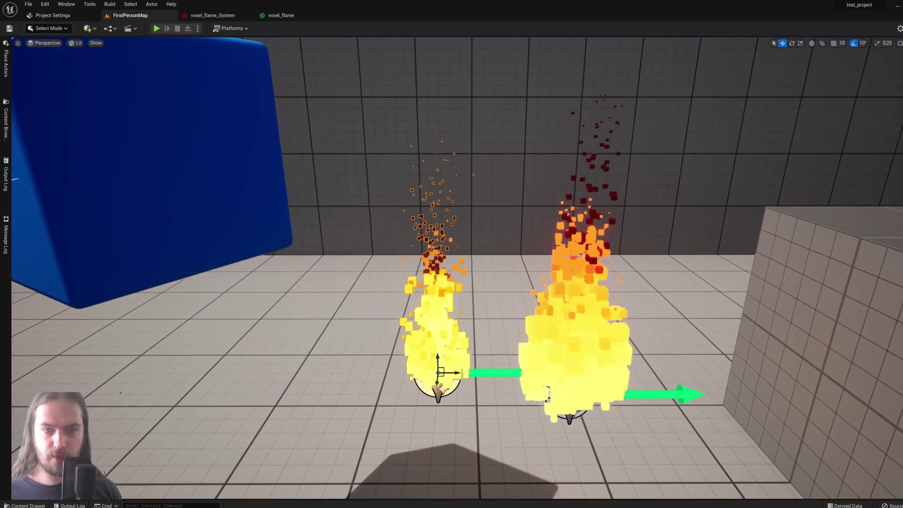
scroll(458, 269, down, 3)
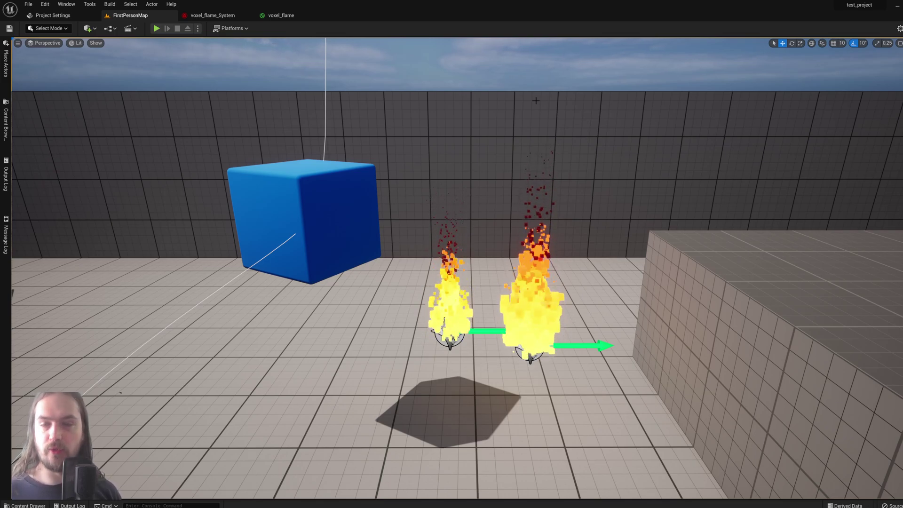
mouse_move(469, 259)
right_down()
mouse_move(522, 296)
mouse_move(584, 301)
mouse_move(489, 278)
mouse_move(489, 244)
mouse_move(476, 265)
right_up()
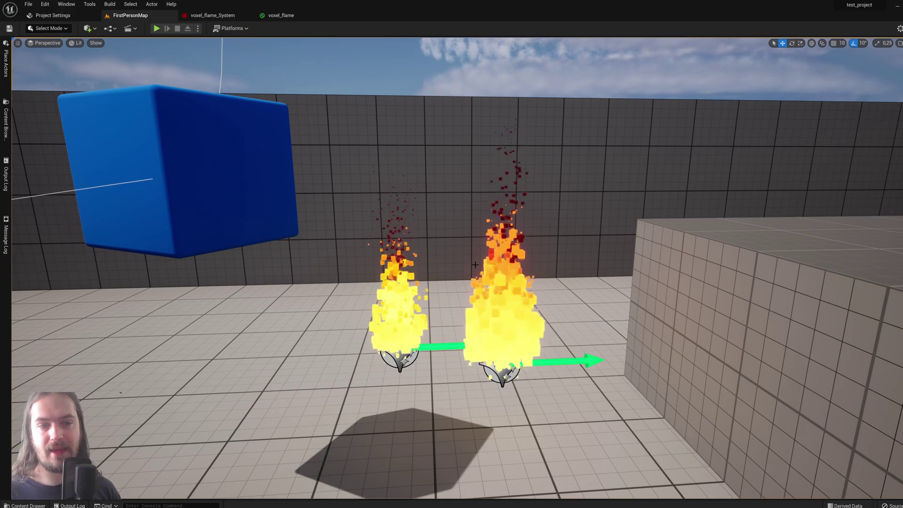
right_drag(475, 264, 475, 269)
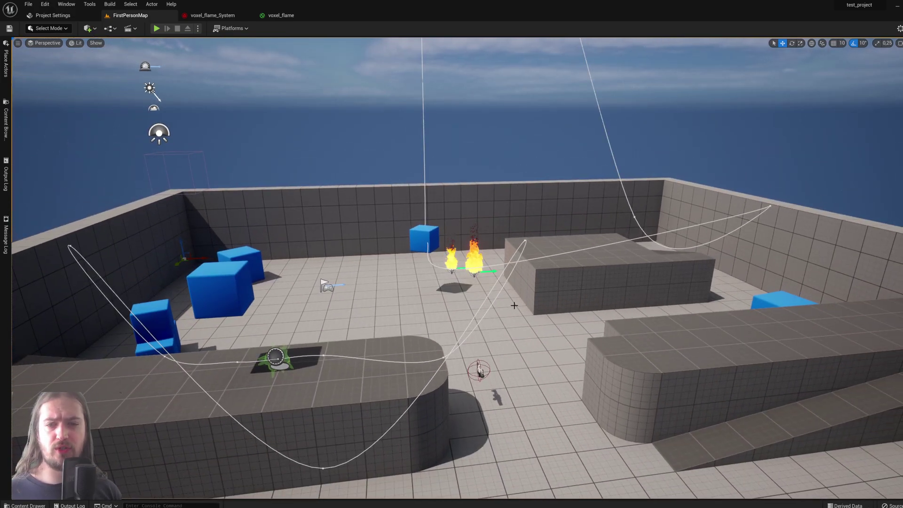
scroll(514, 305, down, 4)
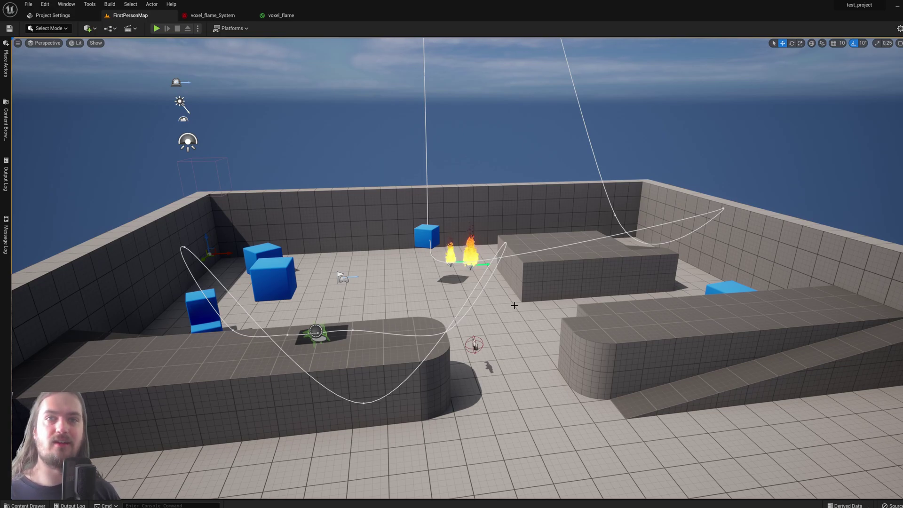
key(w)
right_drag(515, 305, 730, 247)
key(w)
key(a)
key(w)
key(s)
key(a)
key(w)
right_drag(490, 271, 515, 306)
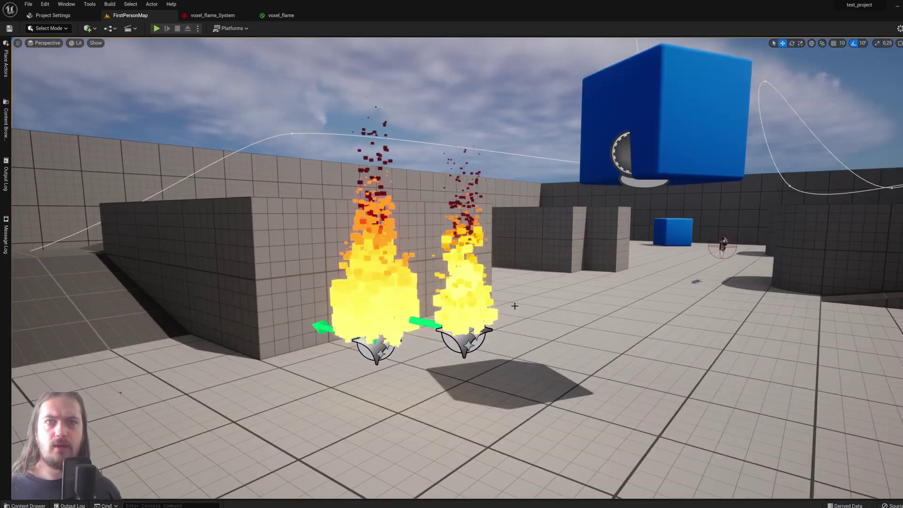